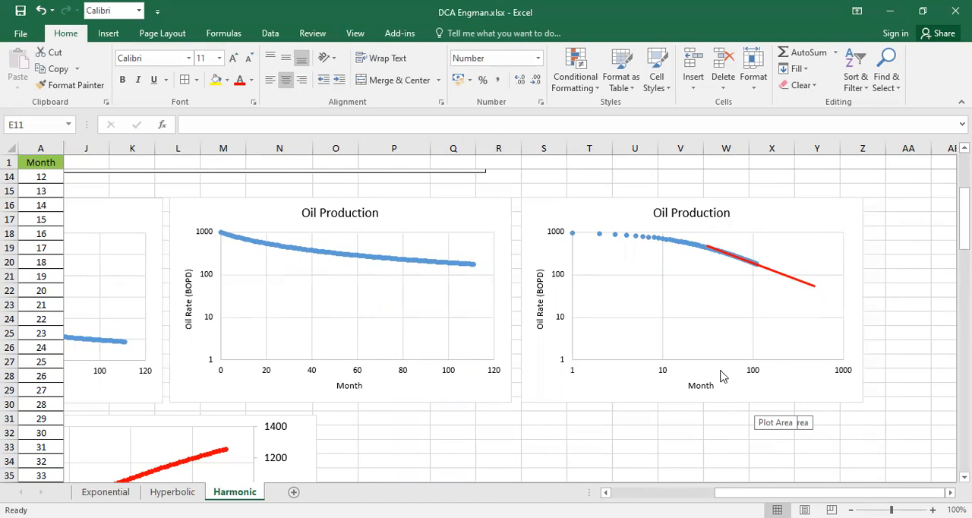
- On the Hyperbolic sheet, duplicate the semi-log Oil Production chart and place the copy beside the original
{"action": "left_click", "coordinate": [562, 428]}
{"action": "left_click", "coordinate": [194, 492]}
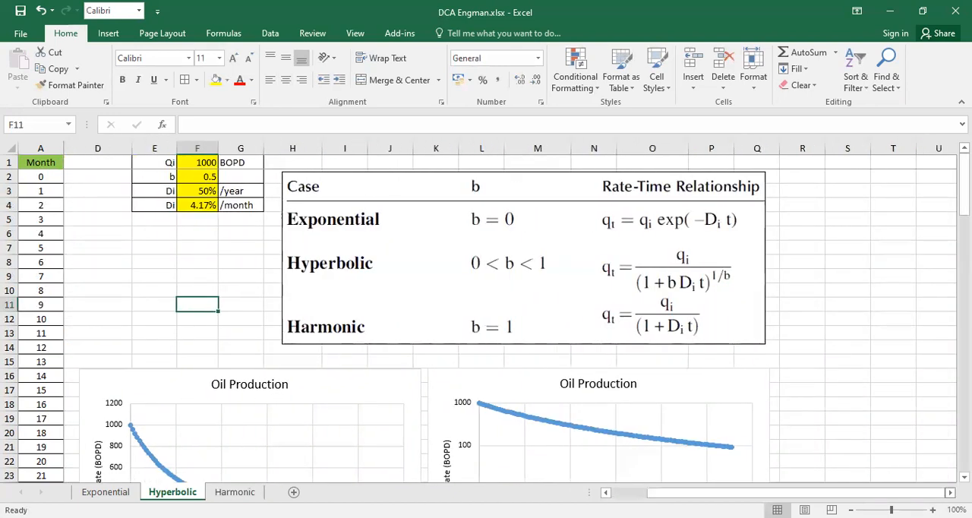
{"action": "scroll", "coordinate": [726, 394], "scroll_direction": "right", "scroll_amount": 1}
{"action": "scroll", "coordinate": [661, 383], "scroll_direction": "down", "scroll_amount": 5}
{"action": "scroll", "coordinate": [573, 319], "scroll_direction": "up", "scroll_amount": 2}
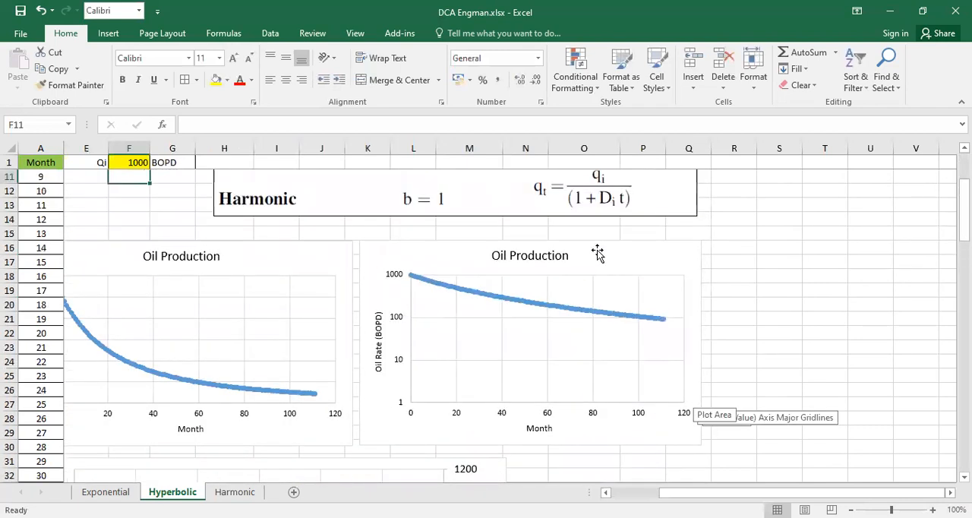
{"action": "left_click", "coordinate": [597, 253]}
{"action": "left_click", "coordinate": [720, 250]}
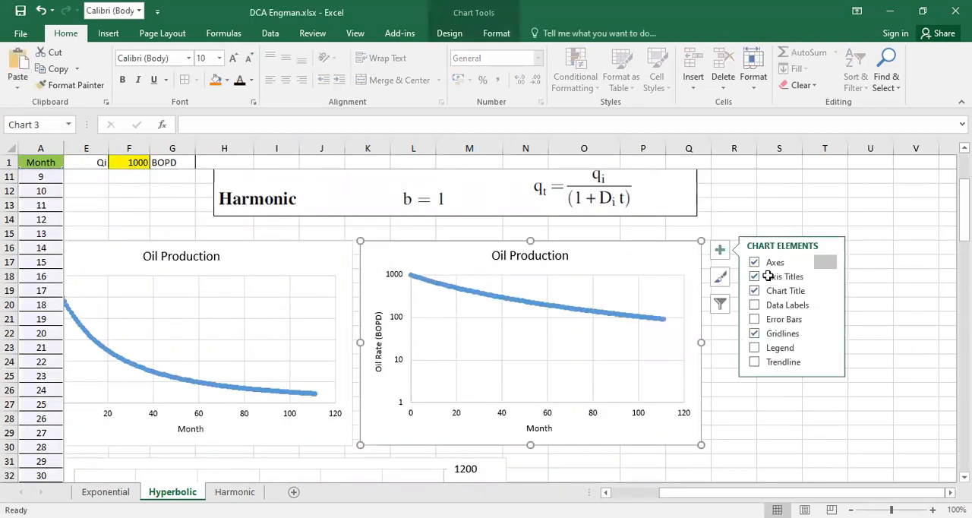
{"action": "left_click", "coordinate": [737, 221]}
{"action": "key", "text": "ctrl+v"}
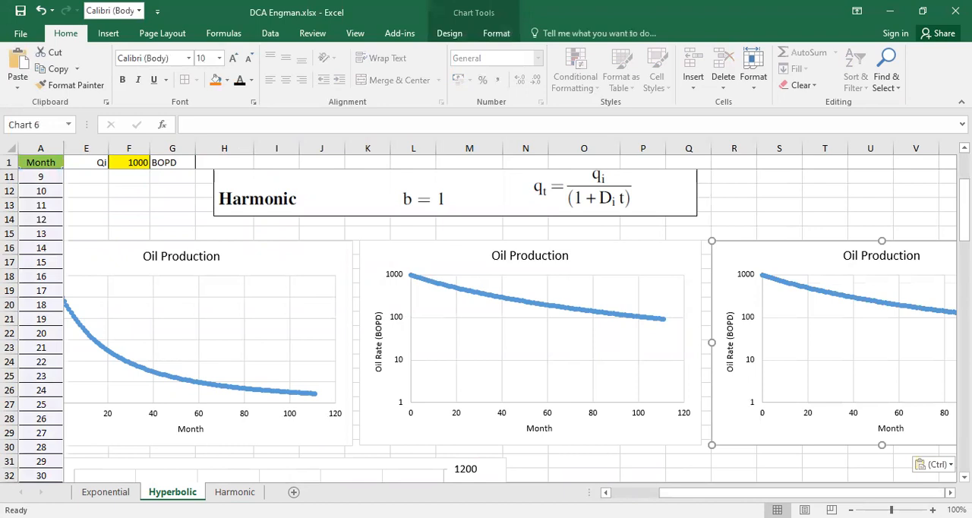
- Set the Month axis of the duplicated Hyperbolic chart to a base-10 logarithmic scale
{"action": "scroll", "coordinate": [879, 460], "scroll_direction": "right", "scroll_amount": 1}
{"action": "scroll", "coordinate": [600, 425], "scroll_direction": "right", "scroll_amount": 5}
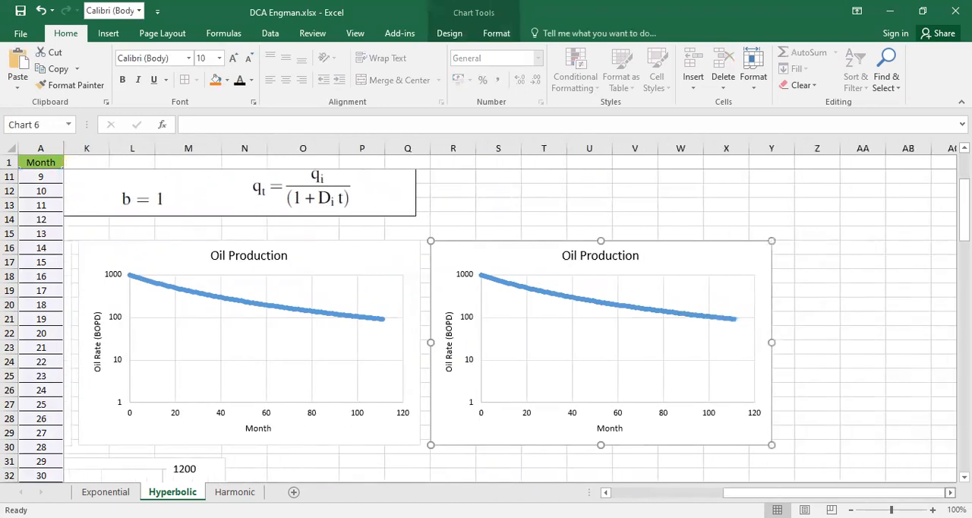
{"action": "right_click", "coordinate": [578, 416]}
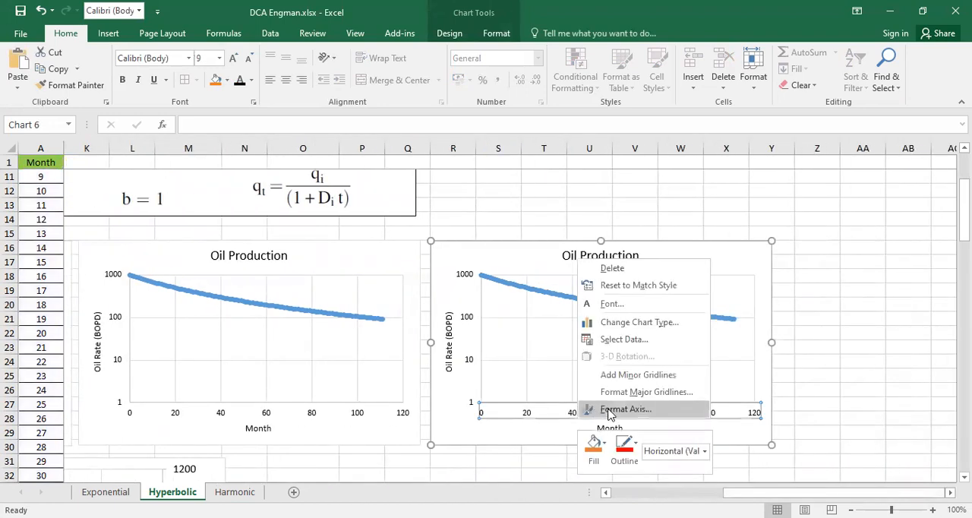
{"action": "left_click", "coordinate": [626, 409]}
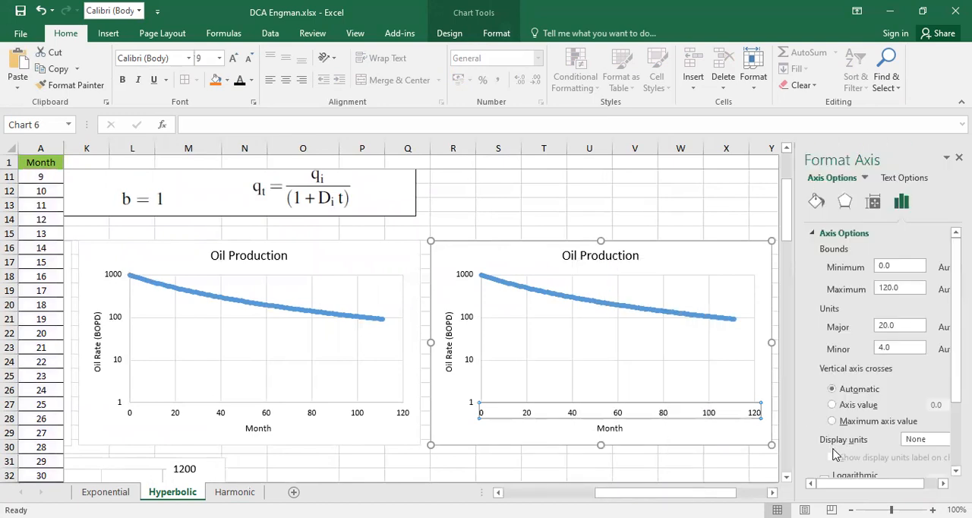
{"action": "scroll", "coordinate": [835, 453], "scroll_direction": "down", "scroll_amount": 3}
{"action": "left_click", "coordinate": [825, 413]}
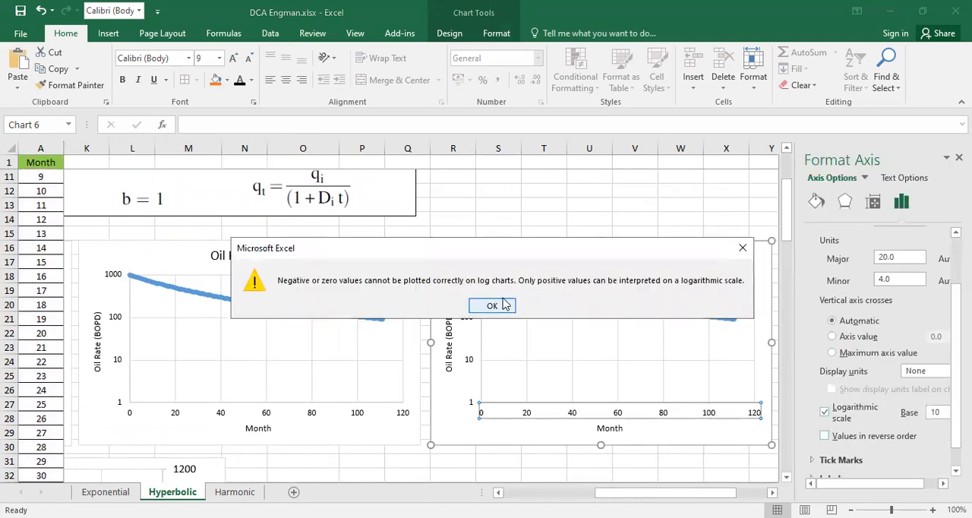
{"action": "left_click", "coordinate": [495, 304]}
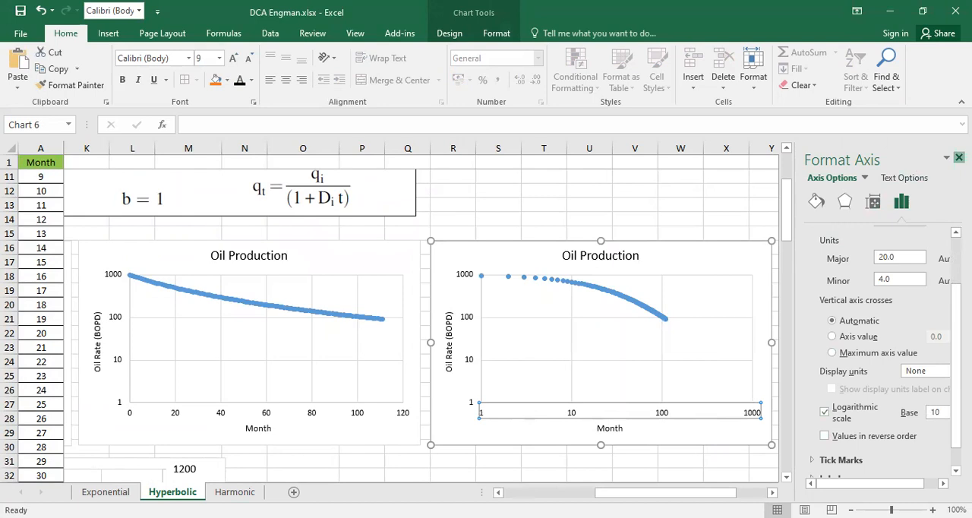
{"action": "left_click", "coordinate": [959, 157]}
{"action": "left_click", "coordinate": [806, 204]}
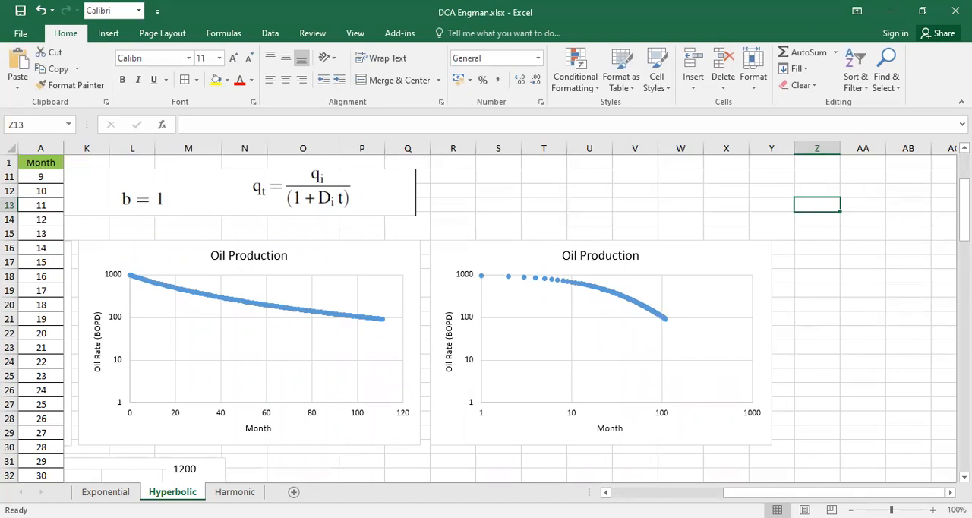
- On the Exponential sheet, duplicate the semi-log Oil Production chart and place the copy beside the original
{"action": "left_click", "coordinate": [110, 491]}
{"action": "scroll", "coordinate": [680, 431], "scroll_direction": "down", "scroll_amount": 5}
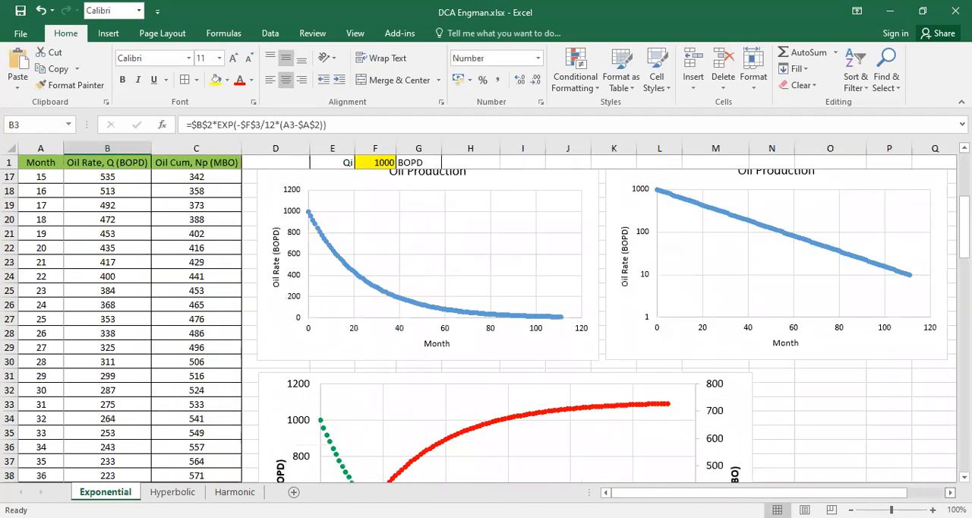
{"action": "scroll", "coordinate": [877, 473], "scroll_direction": "right", "scroll_amount": 4}
{"action": "scroll", "coordinate": [653, 302], "scroll_direction": "up", "scroll_amount": 2}
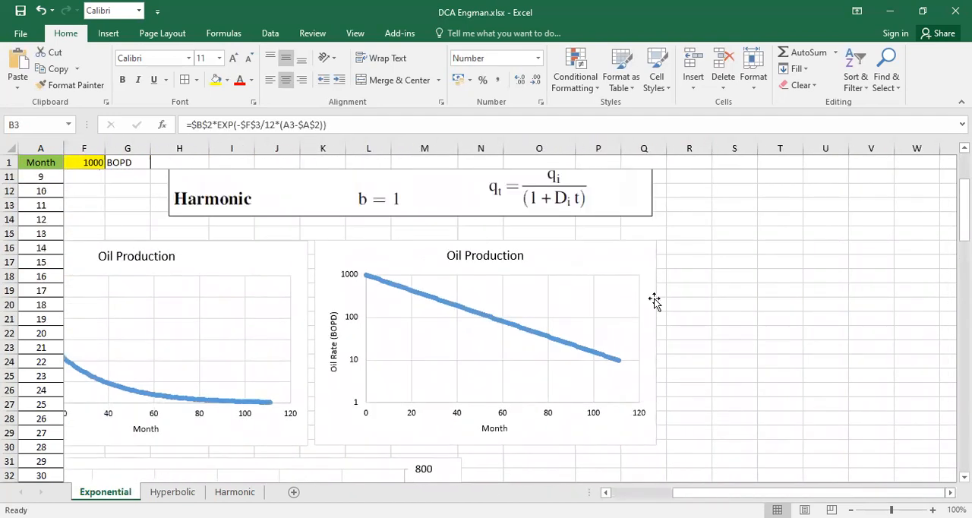
{"action": "left_click", "coordinate": [597, 243]}
{"action": "key", "text": "ctrl+c"}
{"action": "left_click", "coordinate": [710, 250]}
{"action": "key", "text": "ctrl+v"}
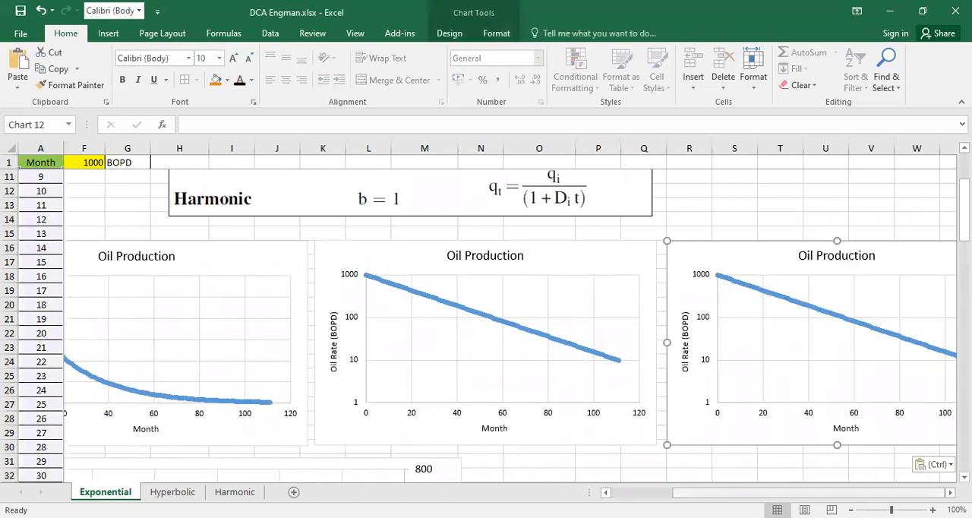
- Set the Month axis of the duplicated Exponential chart to a base-10 logarithmic scale
{"action": "scroll", "coordinate": [688, 365], "scroll_direction": "right", "scroll_amount": 5}
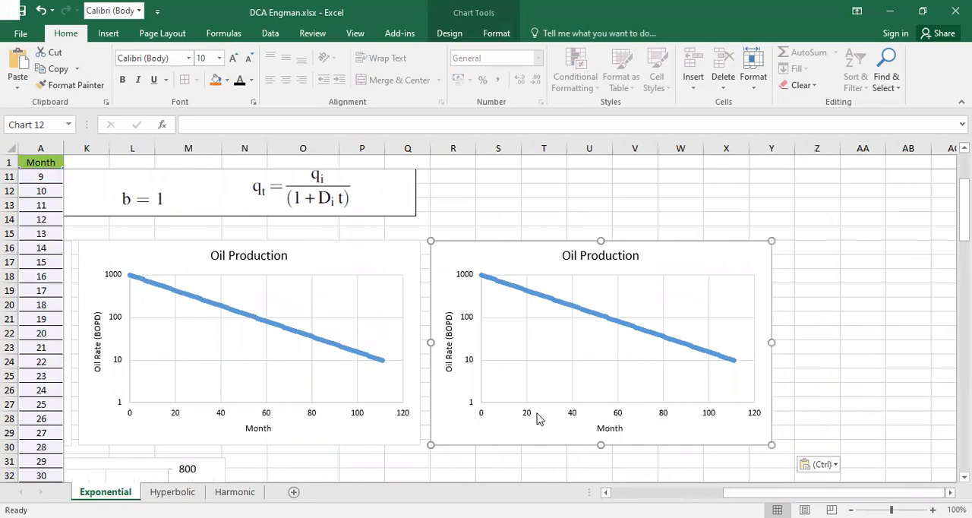
{"action": "double_click", "coordinate": [537, 418]}
{"action": "scroll", "coordinate": [833, 447], "scroll_direction": "down", "scroll_amount": 1}
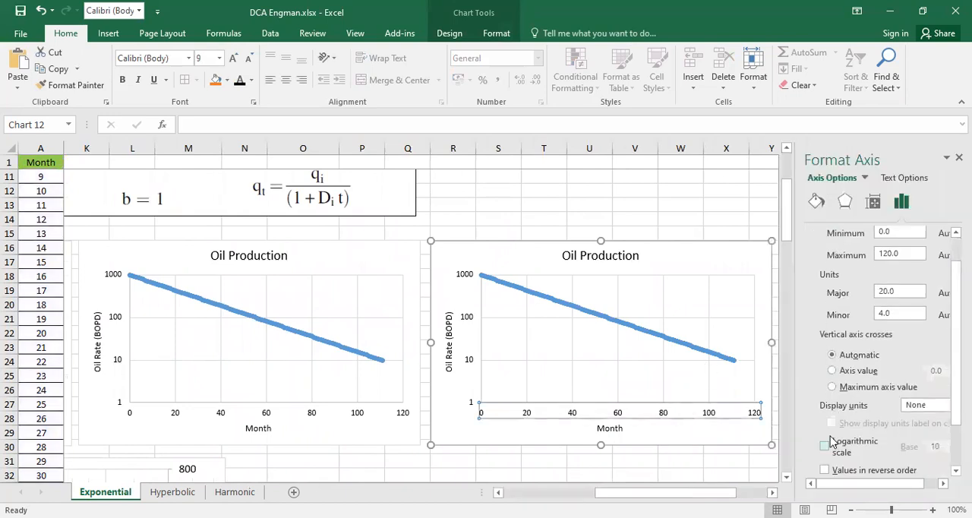
{"action": "left_click", "coordinate": [826, 446]}
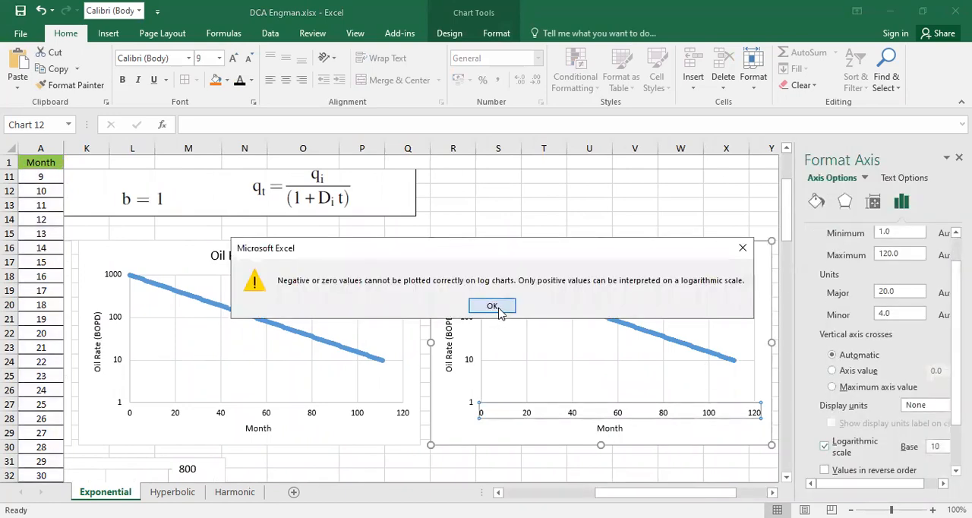
{"action": "left_click", "coordinate": [495, 307]}
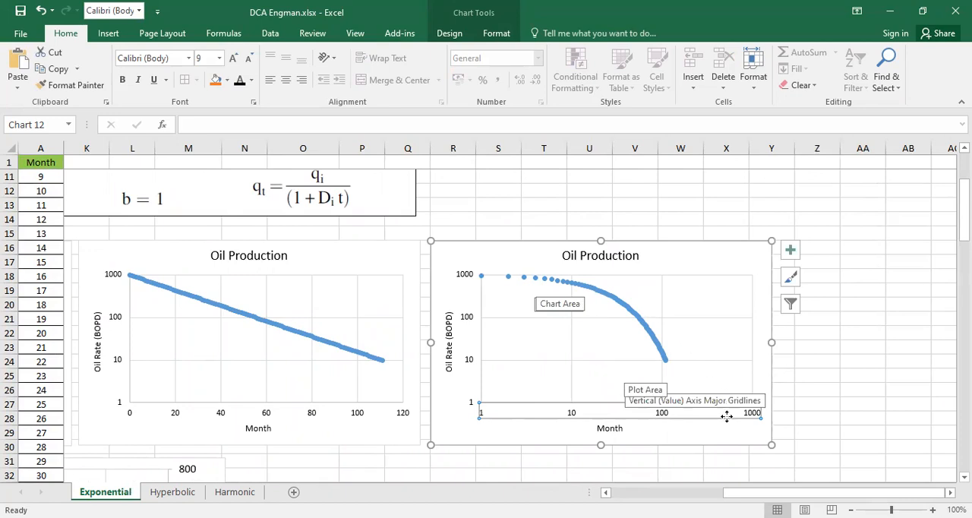
- Copy the red straight line from the Harmonic log-log chart onto the Exponential log-log chart and place it roughly over the curve's tail
{"action": "left_click", "coordinate": [234, 493]}
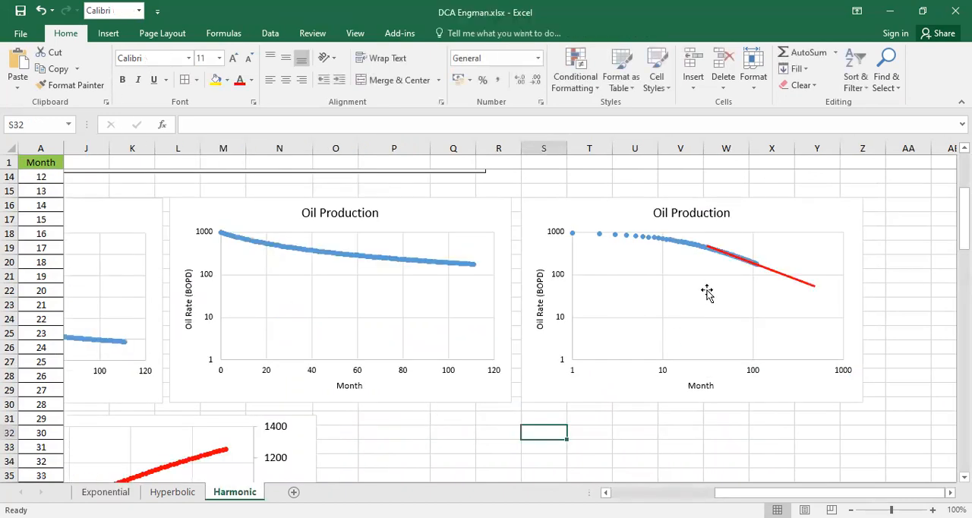
{"action": "left_click", "coordinate": [771, 270]}
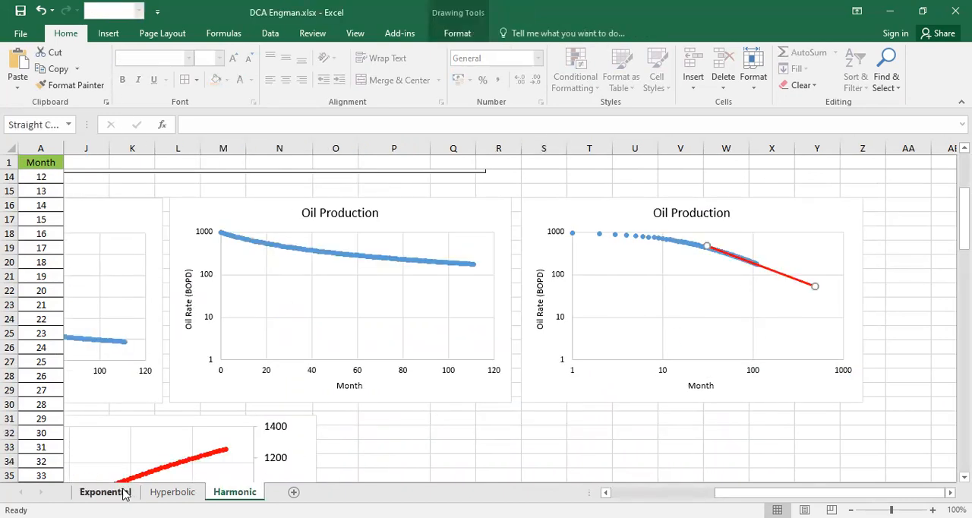
{"action": "left_click", "coordinate": [122, 494]}
{"action": "left_click", "coordinate": [549, 203]}
{"action": "key", "text": "ctrl+v"}
{"action": "left_click_drag", "start_coordinate": [623, 232], "coordinate": [592, 294]}
{"action": "left_click_drag", "start_coordinate": [553, 259], "coordinate": [655, 343]}
- Adjust the red line's endpoints and position so that it follows the steep tail of the Exponential log-log curve
{"action": "scroll", "coordinate": [690, 365], "scroll_direction": "up", "scroll_amount": 3}
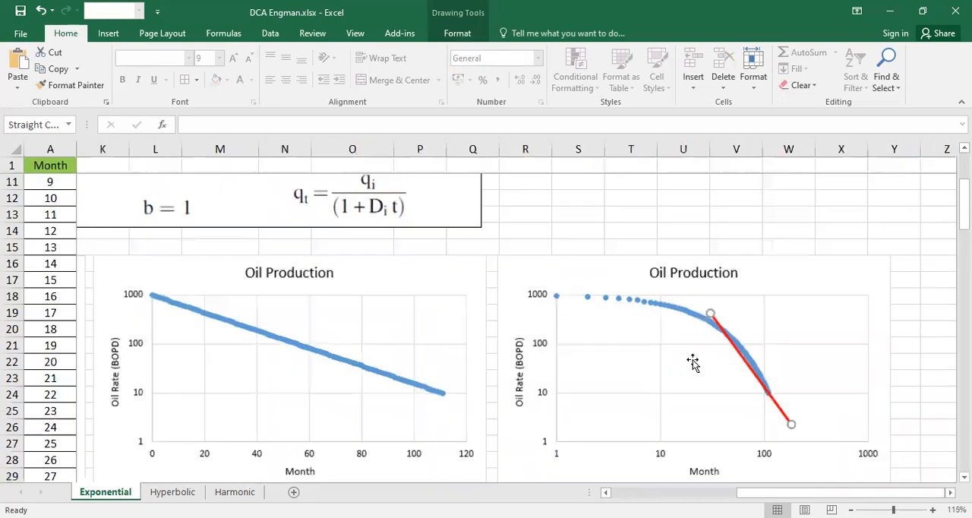
{"action": "scroll", "coordinate": [758, 394], "scroll_direction": "up", "scroll_amount": 3}
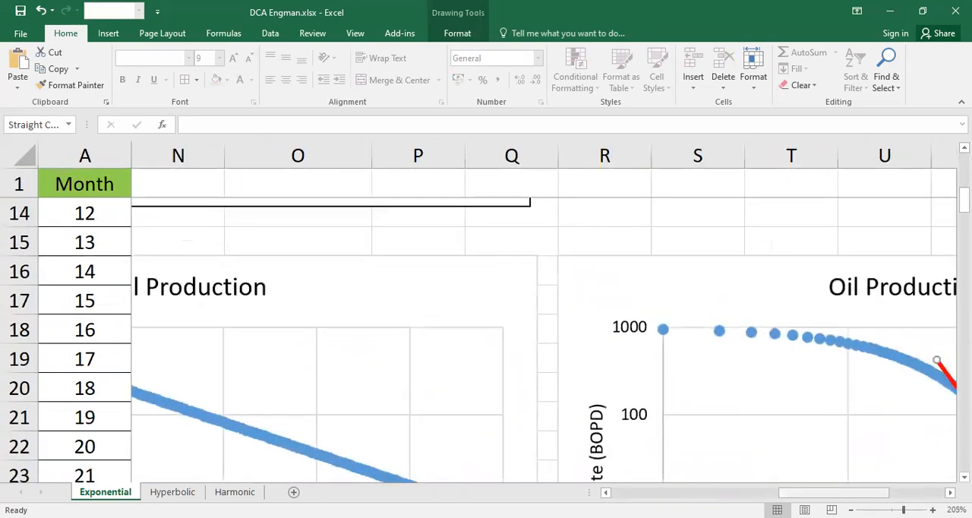
{"action": "scroll", "coordinate": [842, 451], "scroll_direction": "right", "scroll_amount": 2}
{"action": "scroll", "coordinate": [870, 475], "scroll_direction": "down", "scroll_amount": 2}
{"action": "scroll", "coordinate": [734, 392], "scroll_direction": "down", "scroll_amount": 2}
{"action": "scroll", "coordinate": [733, 392], "scroll_direction": "up", "scroll_amount": 3}
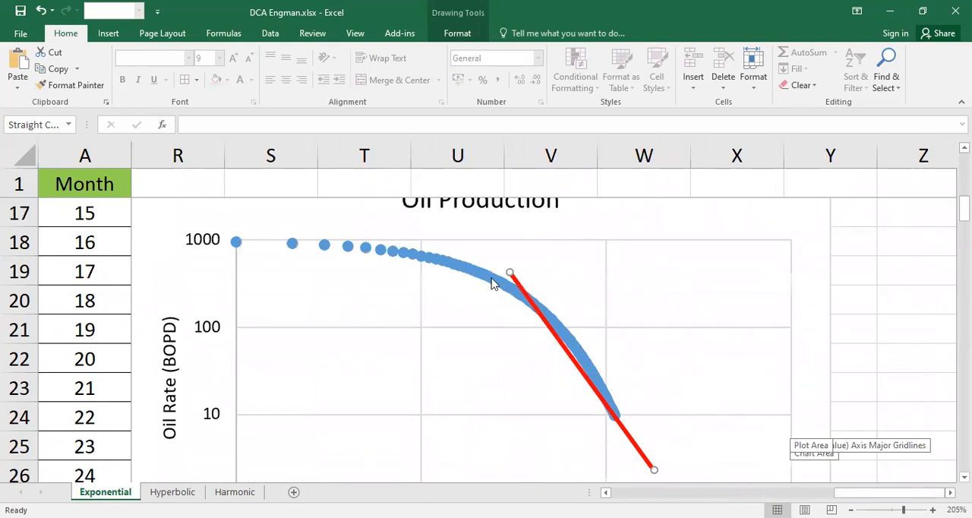
{"action": "left_click_drag", "start_coordinate": [528, 289], "coordinate": [566, 313]}
{"action": "left_click_drag", "start_coordinate": [629, 461], "coordinate": [643, 456]}
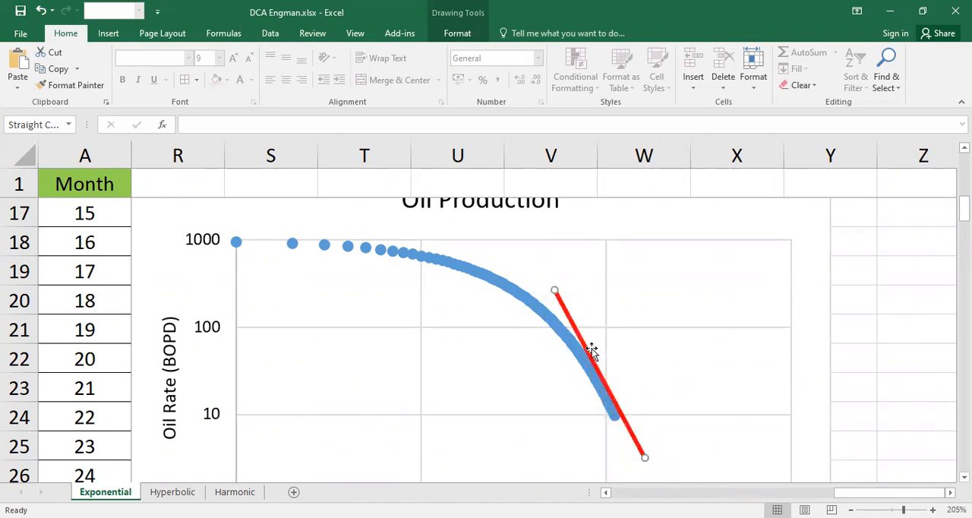
{"action": "left_click_drag", "start_coordinate": [592, 347], "coordinate": [586, 354]}
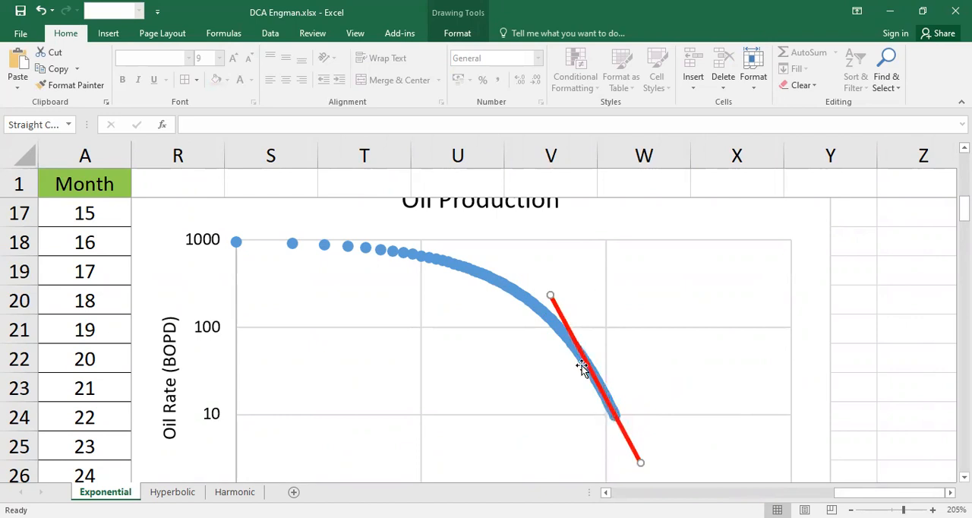
- Move the red line off the Exponential log-log curve into the empty plot area between months 100 and 1000
{"action": "left_click_drag", "start_coordinate": [622, 425], "coordinate": [676, 404]}
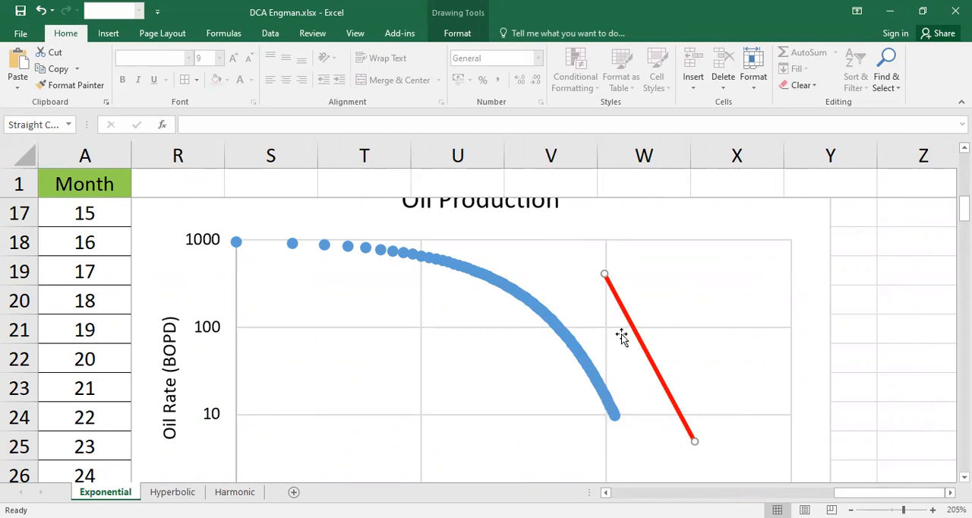
{"action": "scroll", "coordinate": [622, 337], "scroll_direction": "down", "scroll_amount": 7, "text": "ctrl"}
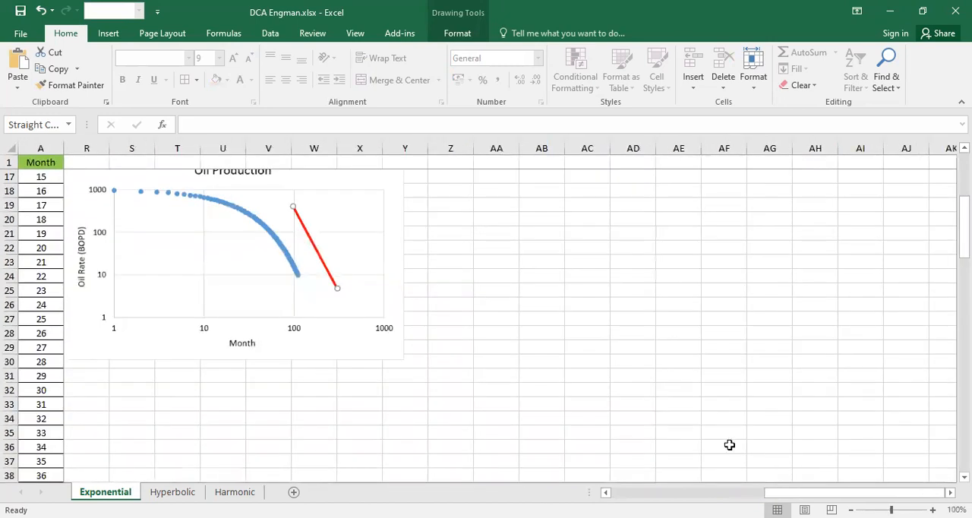
{"action": "scroll", "coordinate": [454, 453], "scroll_direction": "left", "scroll_amount": 5}
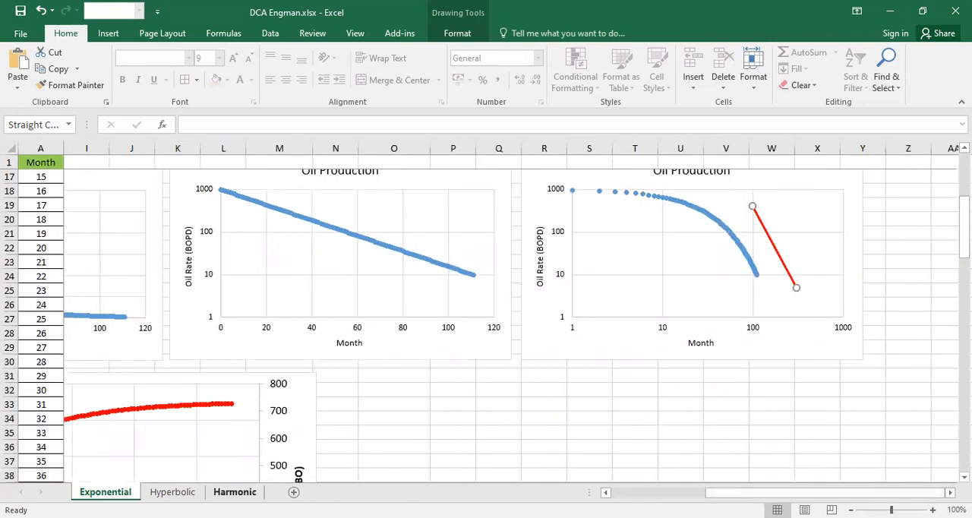
- On the Harmonic sheet, shift the red line on the log-log chart slightly along the end of the curve
{"action": "left_click", "coordinate": [235, 491]}
{"action": "left_click", "coordinate": [659, 446]}
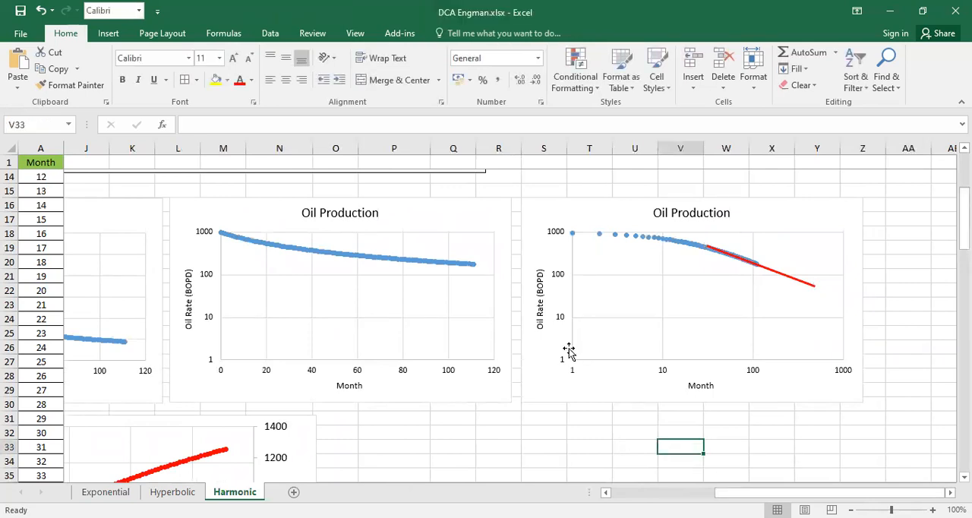
{"action": "mouse_move", "coordinate": [758, 263]}
{"action": "left_mouse_down"}
{"action": "mouse_move", "coordinate": [759, 308]}
{"action": "mouse_move", "coordinate": [753, 265]}
{"action": "left_mouse_up"}
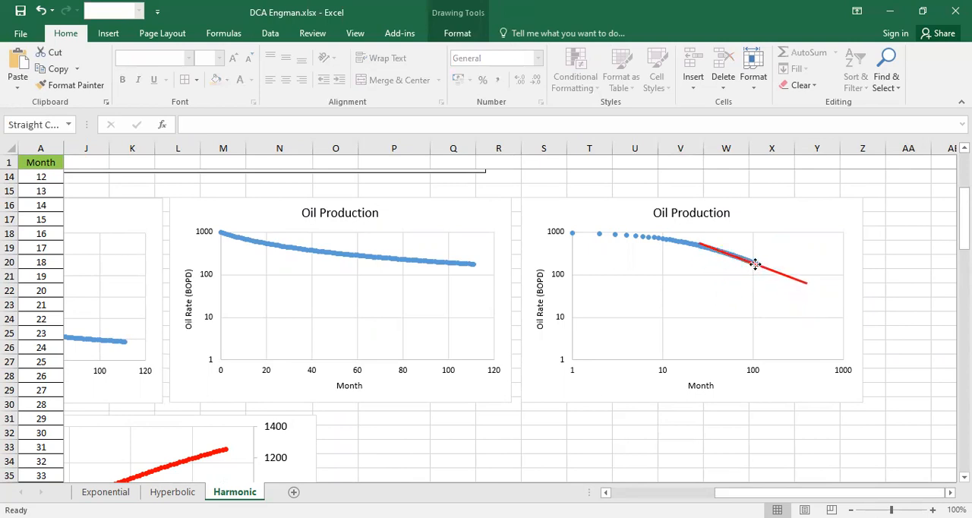
{"action": "left_click", "coordinate": [921, 276]}
- Move the picture of the decline-case equations on the Harmonic sheet slightly away from the input parameters
{"action": "left_click_drag", "start_coordinate": [718, 492], "coordinate": [569, 482]}
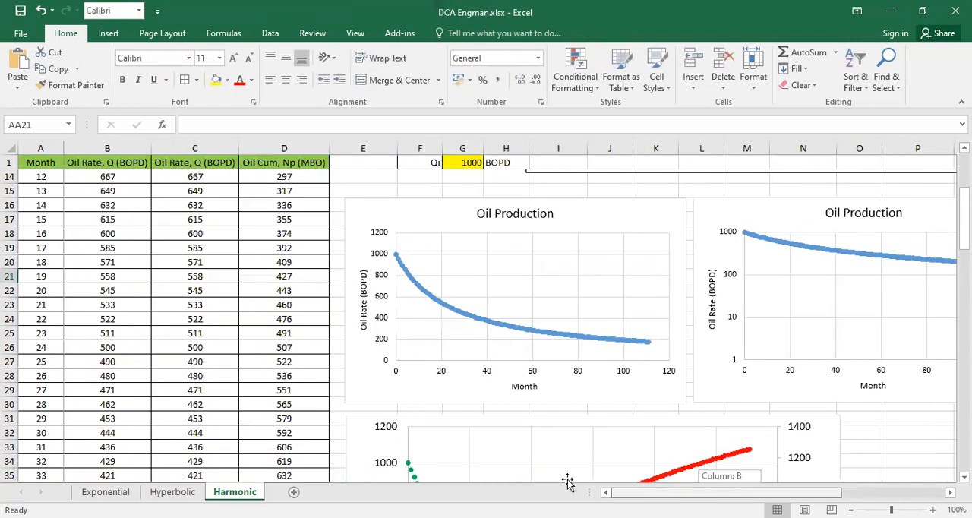
{"action": "scroll", "coordinate": [569, 468], "scroll_direction": "up", "scroll_amount": 4}
{"action": "left_click_drag", "start_coordinate": [584, 297], "coordinate": [629, 304]}
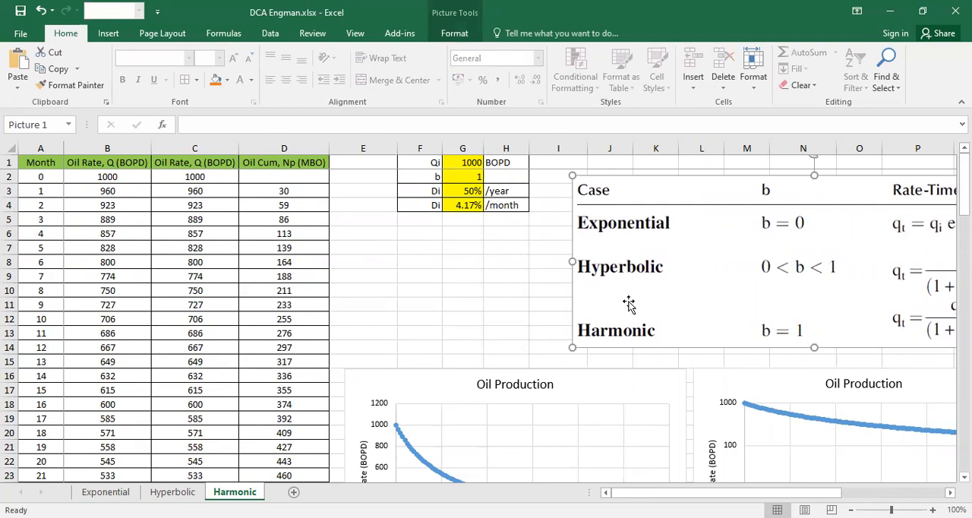
{"action": "left_click", "coordinate": [461, 248]}
- Select the linear-scale Oil Production chart on the Exponential sheet and add a new blank worksheet
{"action": "left_click", "coordinate": [99, 493]}
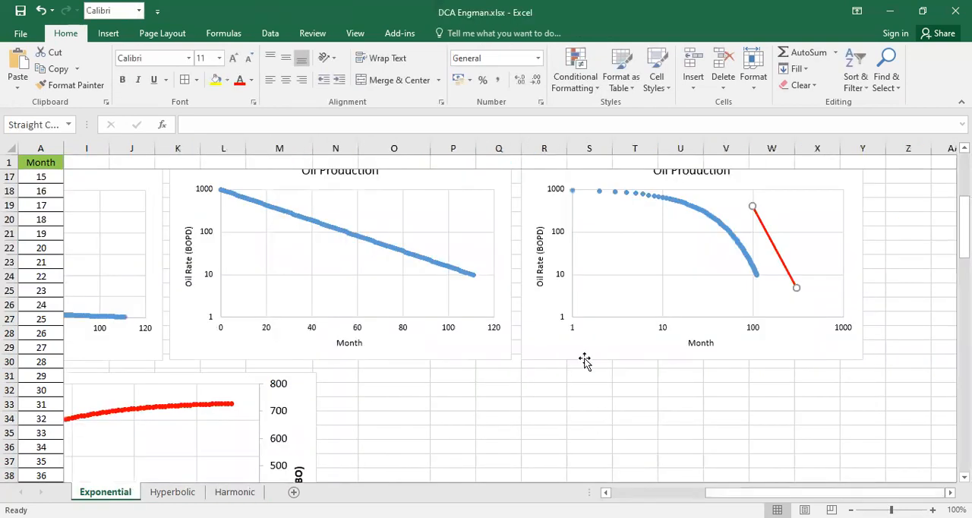
{"action": "left_click_drag", "start_coordinate": [742, 492], "coordinate": [646, 492]}
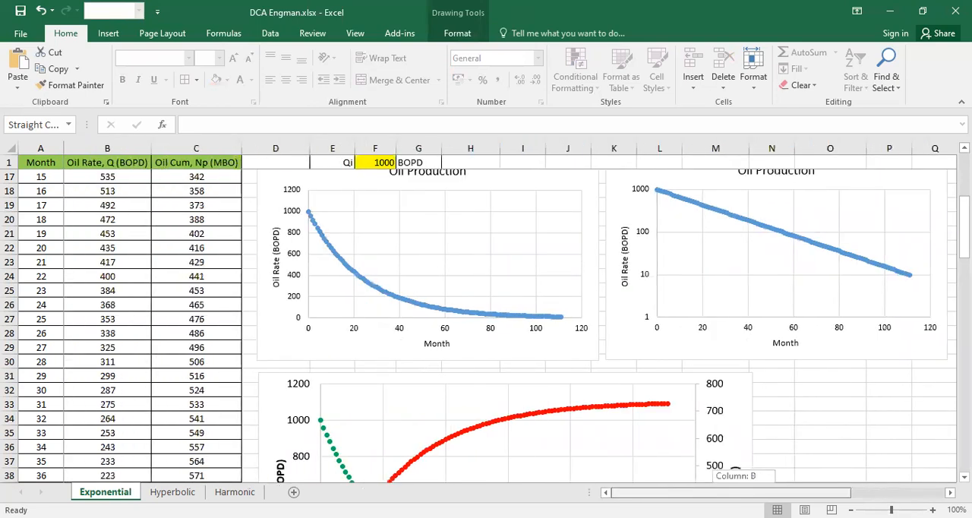
{"action": "left_click", "coordinate": [556, 354]}
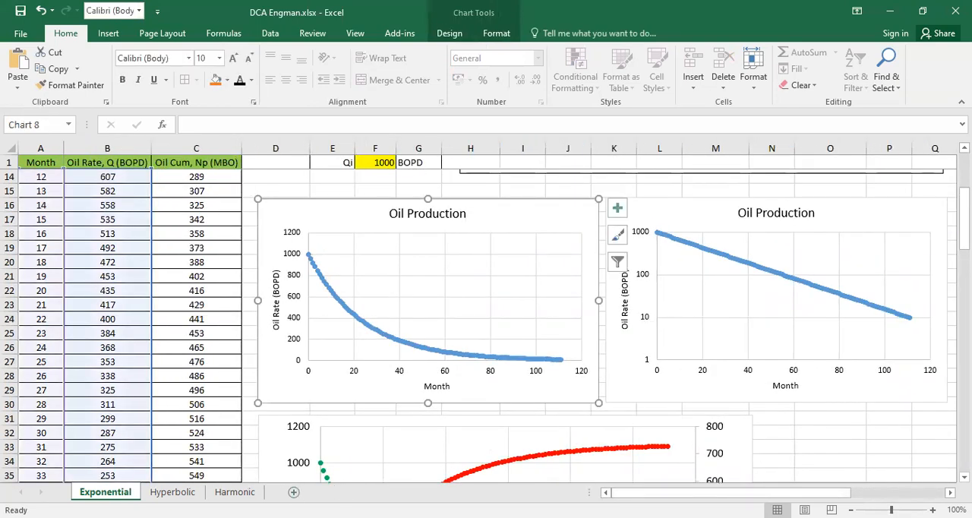
{"action": "left_click", "coordinate": [294, 492]}
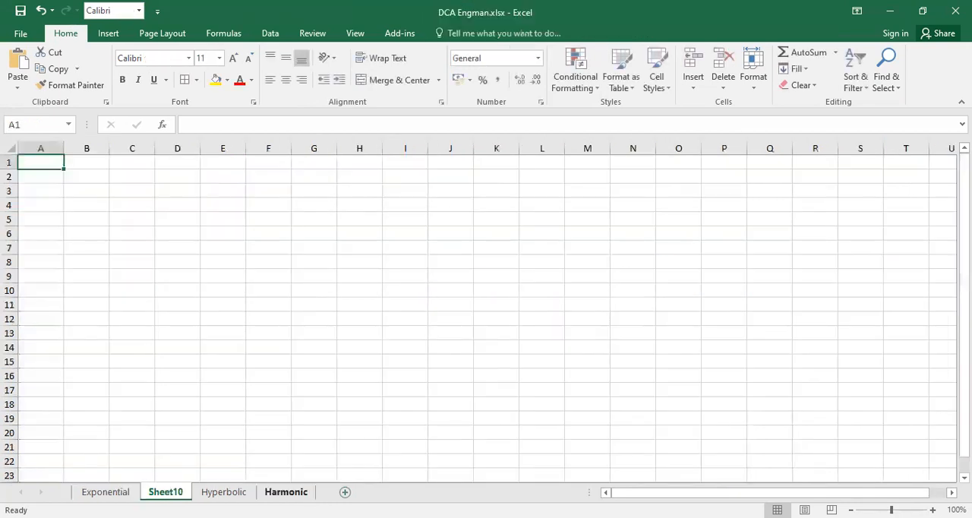
- Move the new worksheet after the Harmonic sheet and try to rename it Comparison
{"action": "left_click_drag", "start_coordinate": [165, 493], "coordinate": [296, 493]}
{"action": "double_click", "coordinate": [293, 492]}
{"action": "type", "text": "Comparison"}
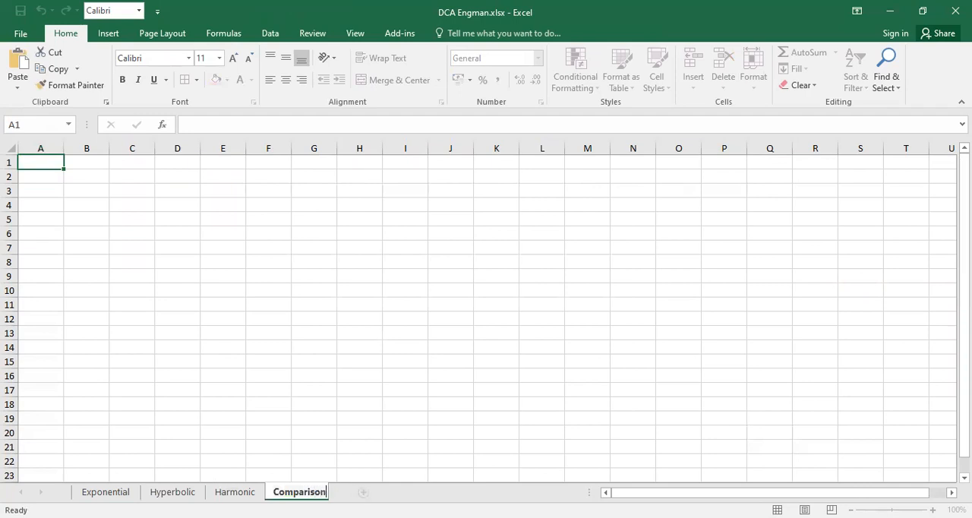
{"action": "key", "text": "Return"}
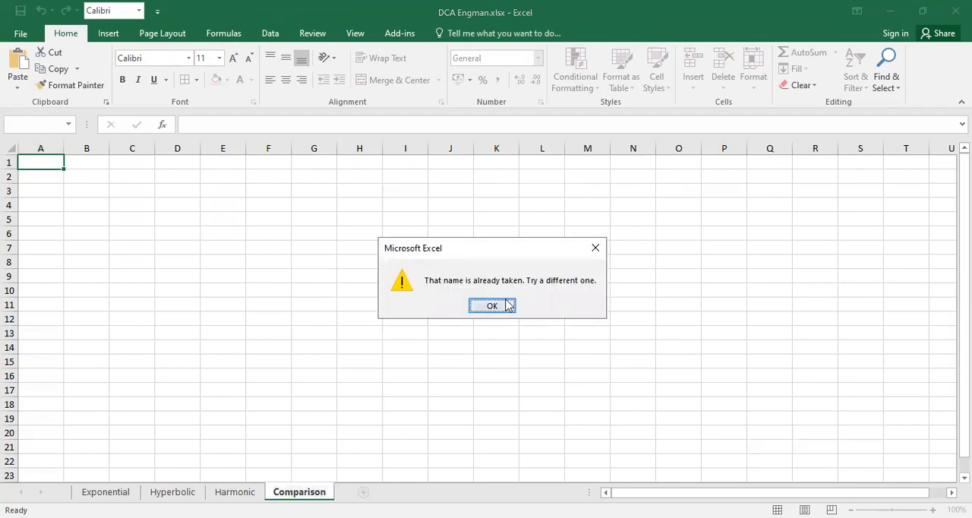
- Dismiss the name warning and rename the new sheet Compare
{"action": "left_click", "coordinate": [492, 305]}
{"action": "type", "text": "Compare"}
{"action": "key", "text": "Return"}
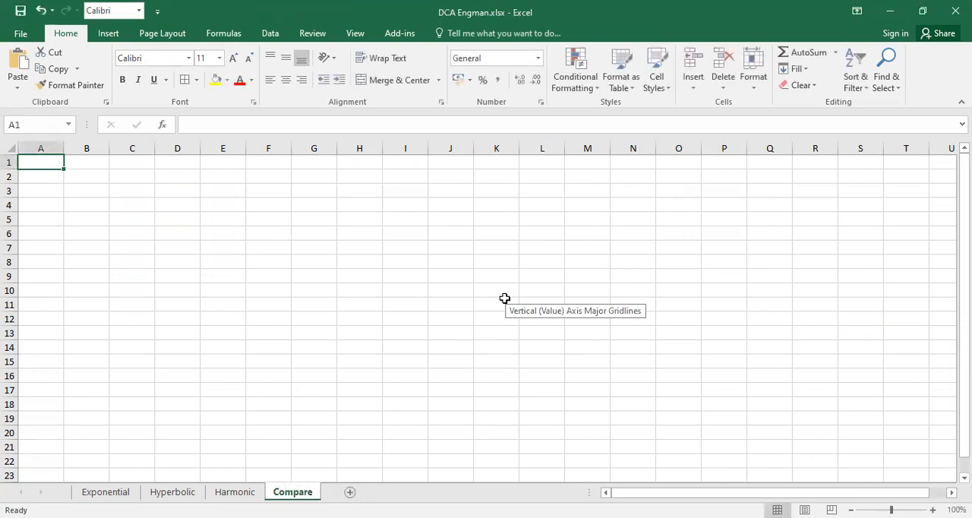
- Paste the copied Oil Production chart into the Compare sheet and fill all the sheet's cells with Gray-25%, Background 2
{"action": "left_click", "coordinate": [197, 211]}
{"action": "key", "text": "ctrl+v"}
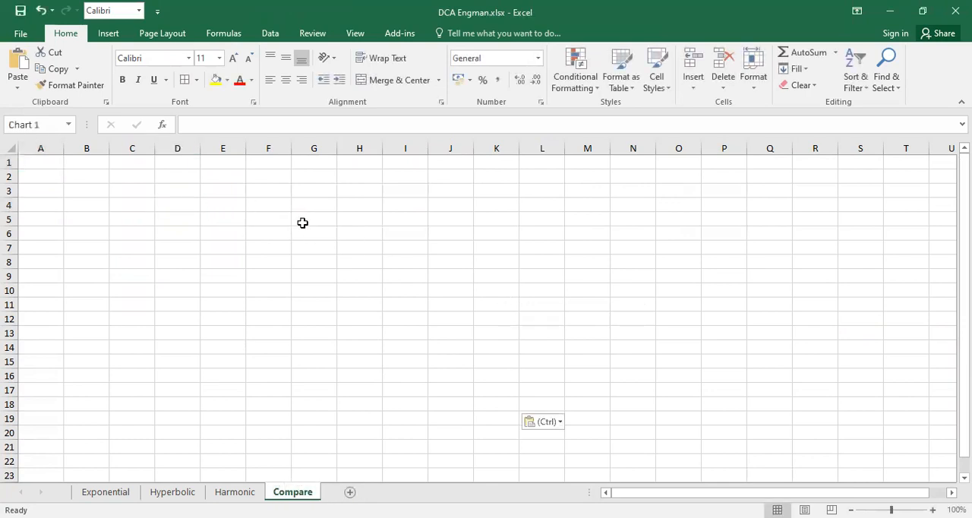
{"action": "left_click", "coordinate": [588, 192]}
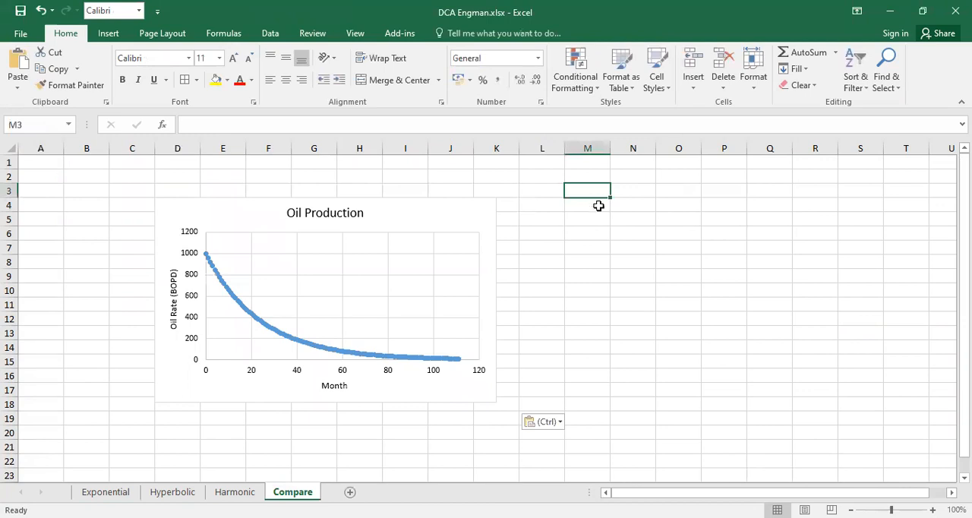
{"action": "key", "text": "ctrl+a"}
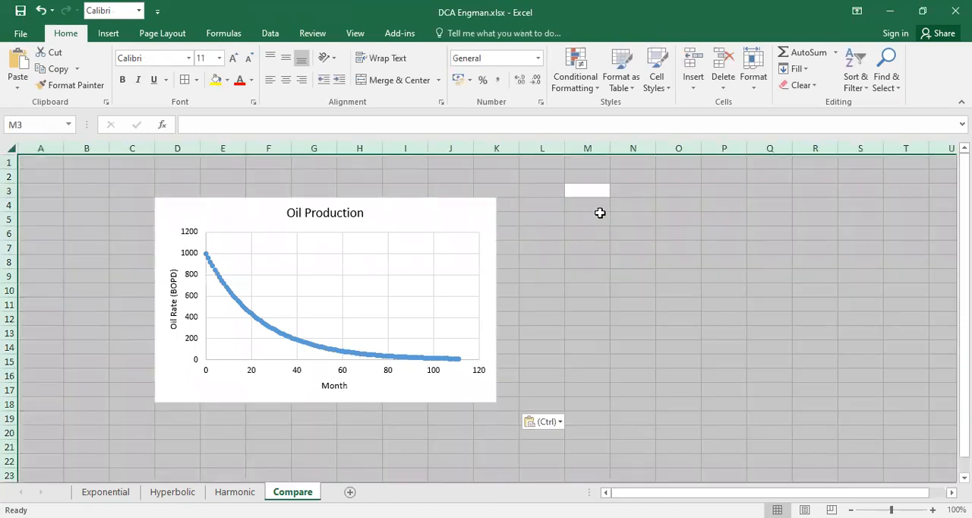
{"action": "left_click", "coordinate": [227, 81]}
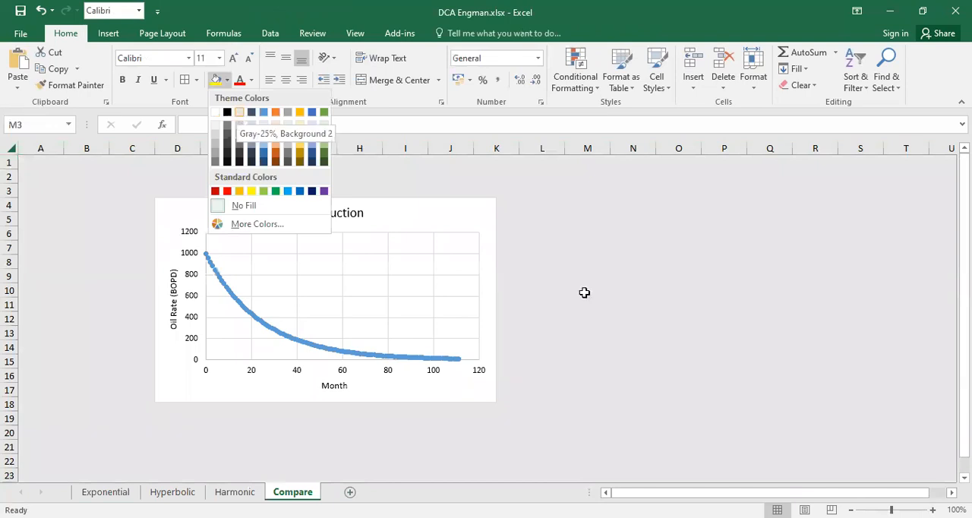
{"action": "left_click", "coordinate": [584, 292]}
- Move the pasted chart up to row 1 and enlarge it to span about columns D to P and rows 1 to 22
{"action": "left_click_drag", "start_coordinate": [401, 203], "coordinate": [423, 169]}
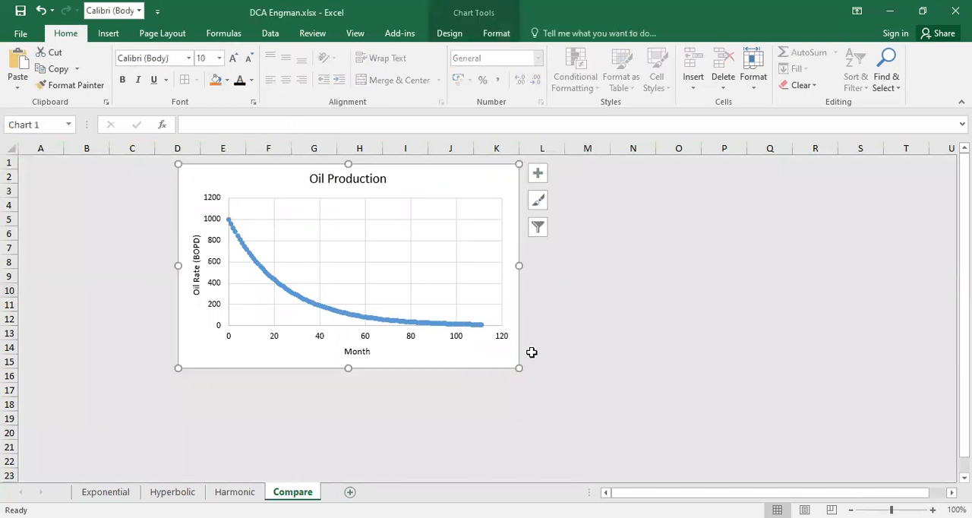
{"action": "left_click_drag", "start_coordinate": [518, 367], "coordinate": [764, 463]}
{"action": "left_click", "coordinate": [856, 388]}
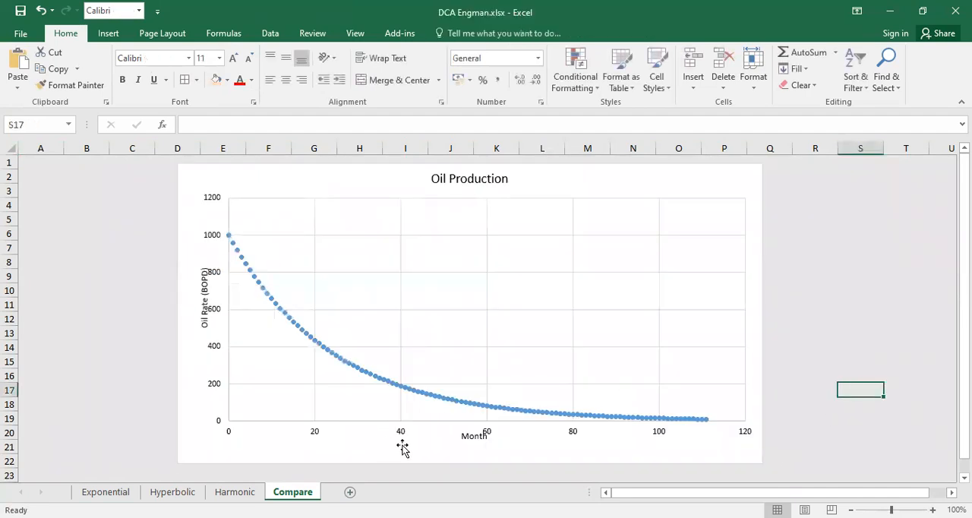
- Make the Month and Oil Rate (BOPD) axis titles bold and shift them clear of the axis numbers
{"action": "left_click", "coordinate": [469, 437]}
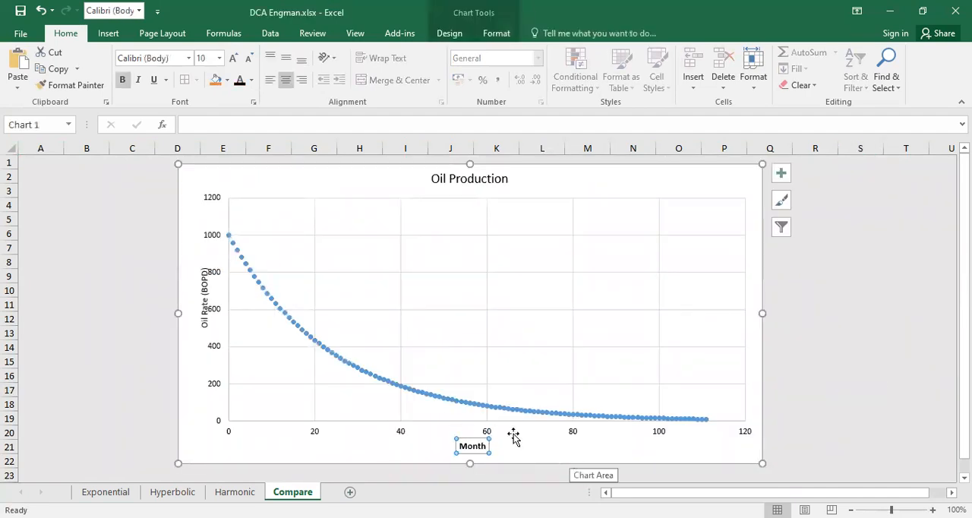
{"action": "left_click_drag", "start_coordinate": [199, 315], "coordinate": [188, 315]}
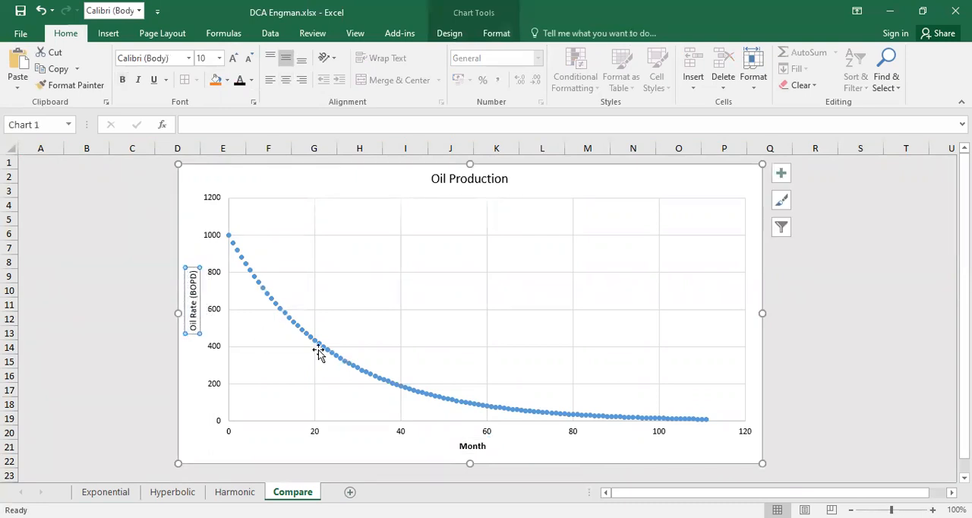
{"action": "left_click", "coordinate": [768, 307]}
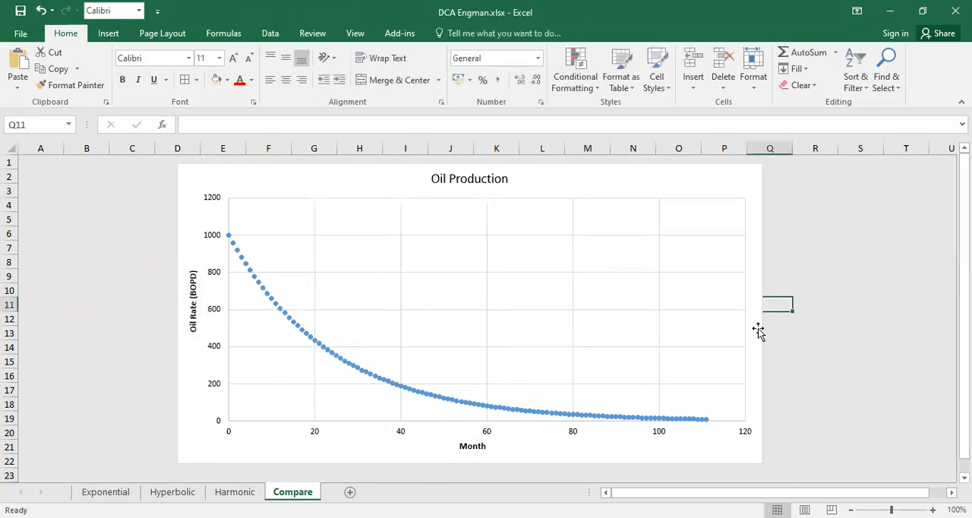
- In the chart's data source, rename the Oil Production series as Exponential
{"action": "right_click", "coordinate": [515, 226]}
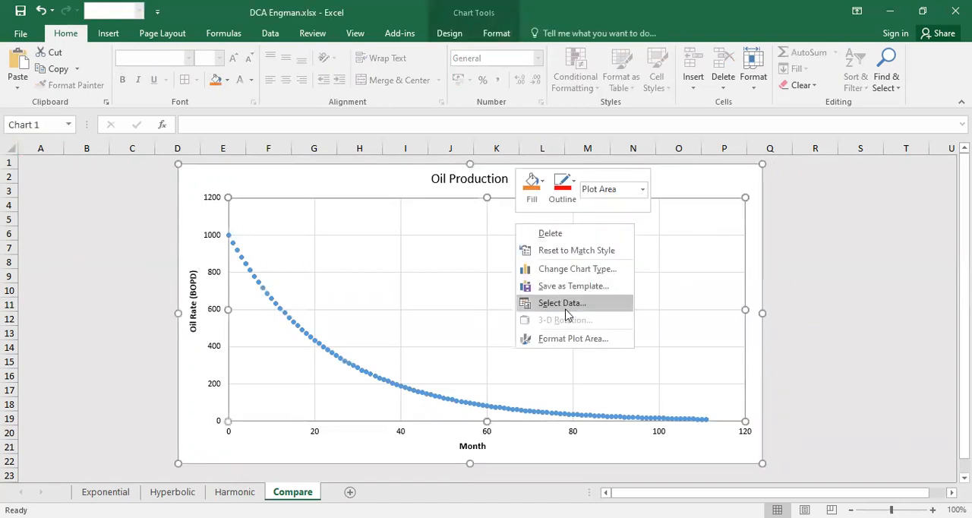
{"action": "left_click", "coordinate": [566, 304]}
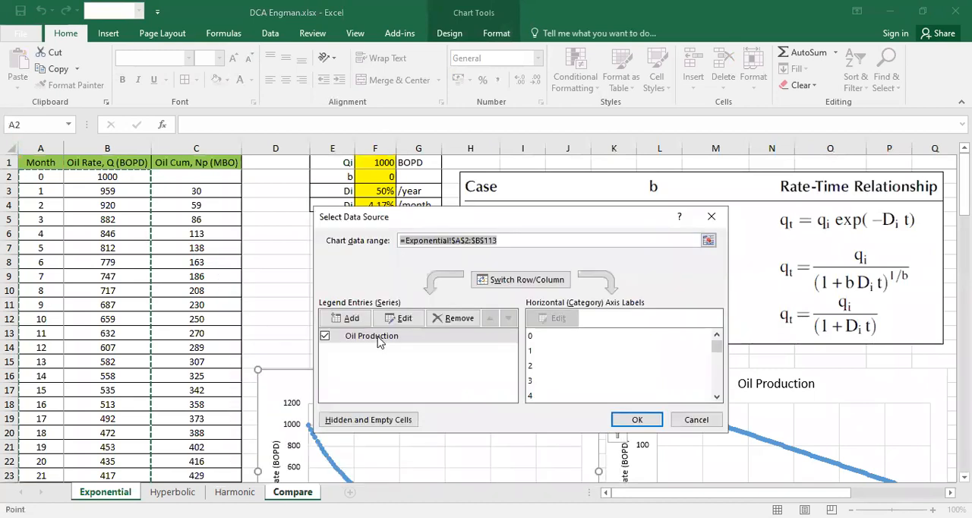
{"action": "left_click", "coordinate": [378, 337]}
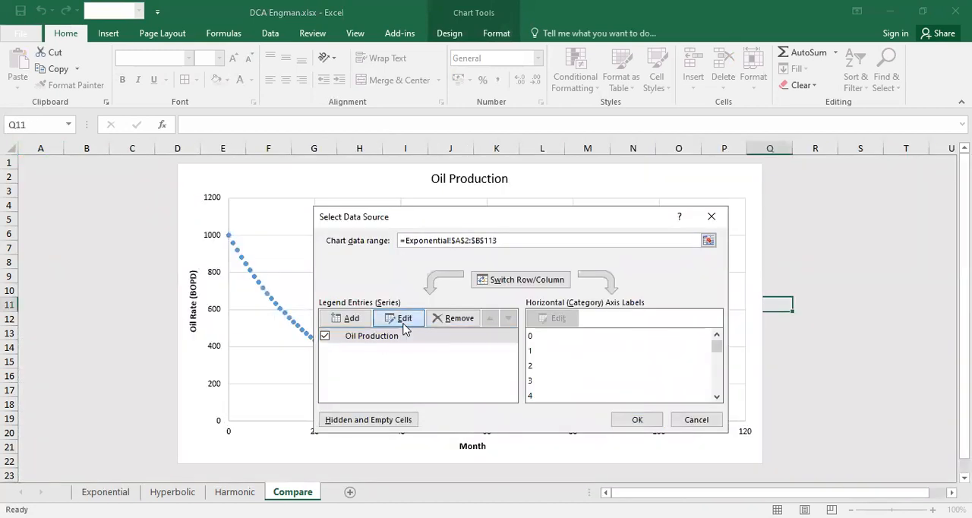
{"action": "left_click", "coordinate": [404, 319]}
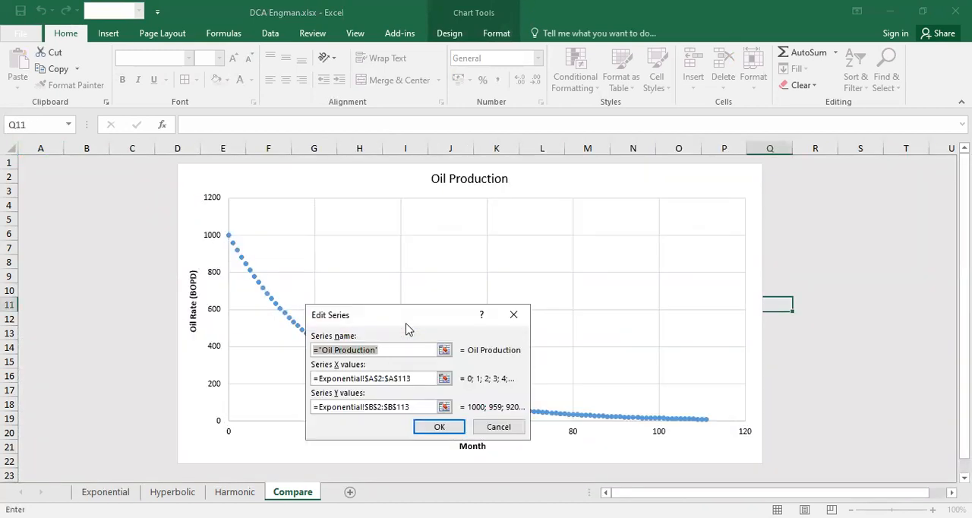
{"action": "type", "text": "Exponential"}
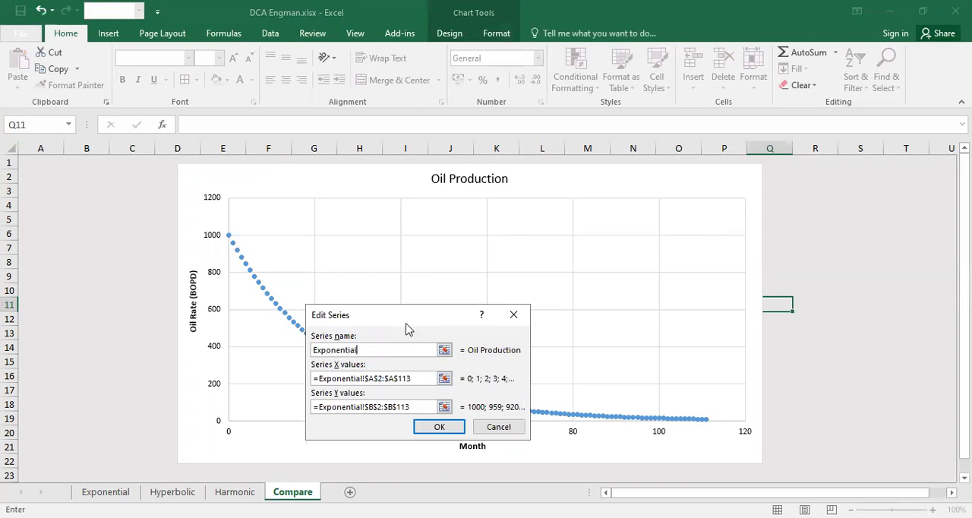
{"action": "key", "text": "Return"}
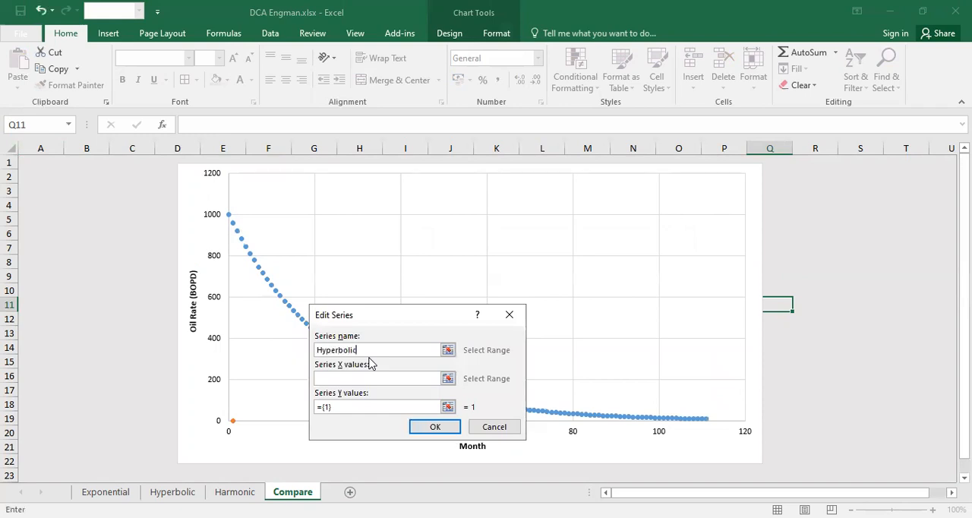
- Add a series named Hyperbolic with its X values taken from A2:A113 on the Hyperbolic sheet
{"action": "left_click", "coordinate": [356, 380]}
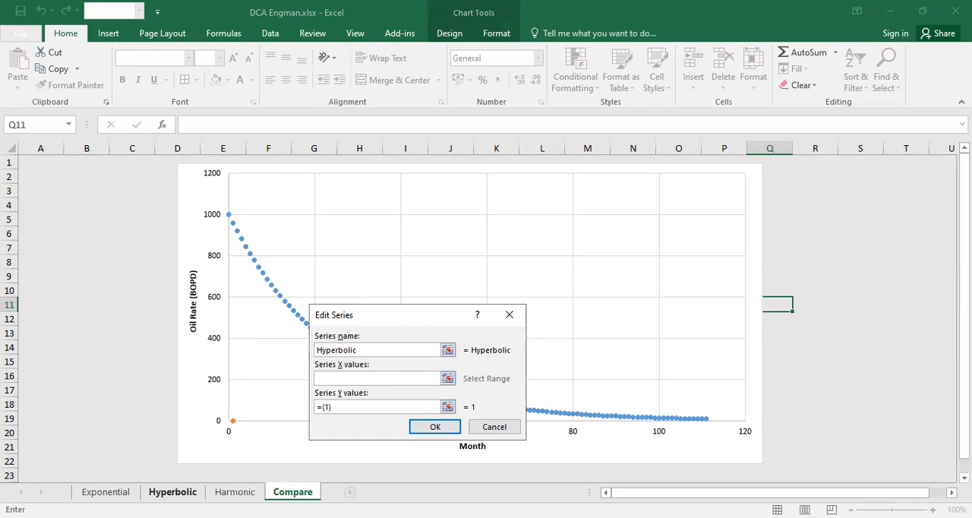
{"action": "left_click", "coordinate": [172, 492]}
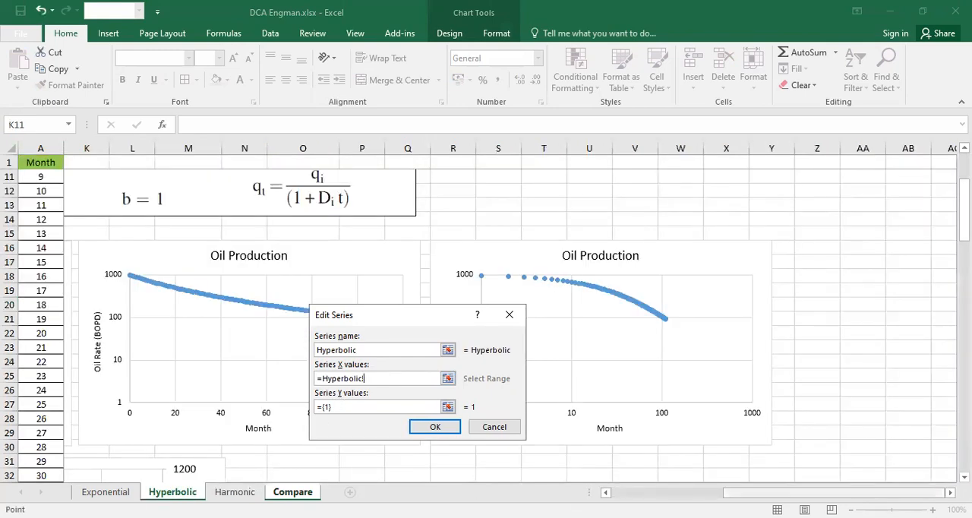
{"action": "left_click", "coordinate": [47, 174]}
{"action": "key", "text": "ctrl+shift+Down"}
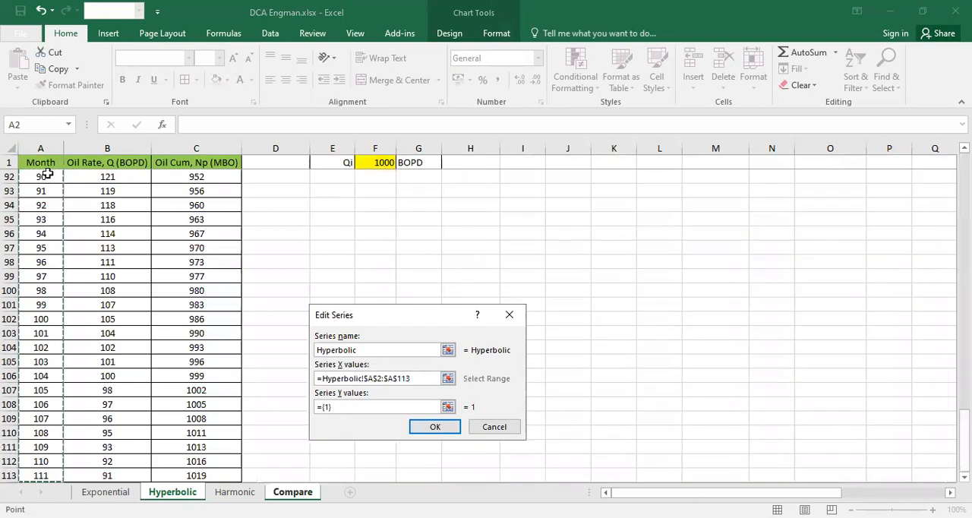
- Set the Hyperbolic series' Y values to B2:B113 on the Hyperbolic sheet and apply the data source changes
{"action": "left_click", "coordinate": [366, 405]}
{"action": "key", "text": "BackSpace"}
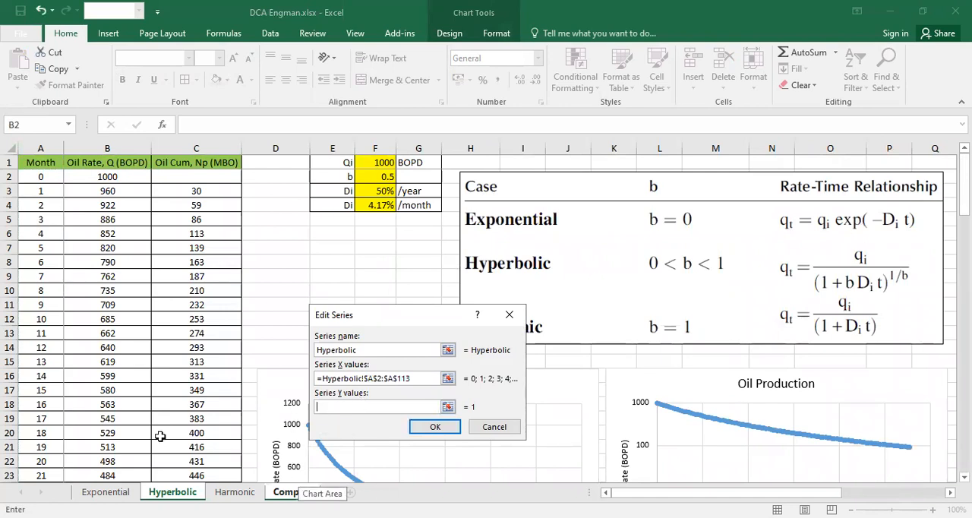
{"action": "scroll", "coordinate": [161, 439], "scroll_direction": "down", "scroll_amount": 6}
{"action": "scroll", "coordinate": [160, 440], "scroll_direction": "up", "scroll_amount": 7}
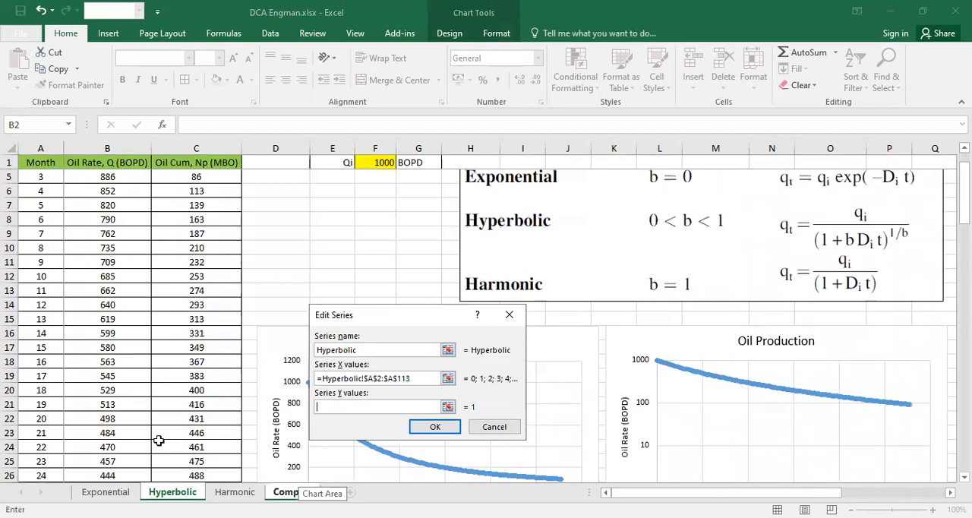
{"action": "left_click", "coordinate": [126, 174]}
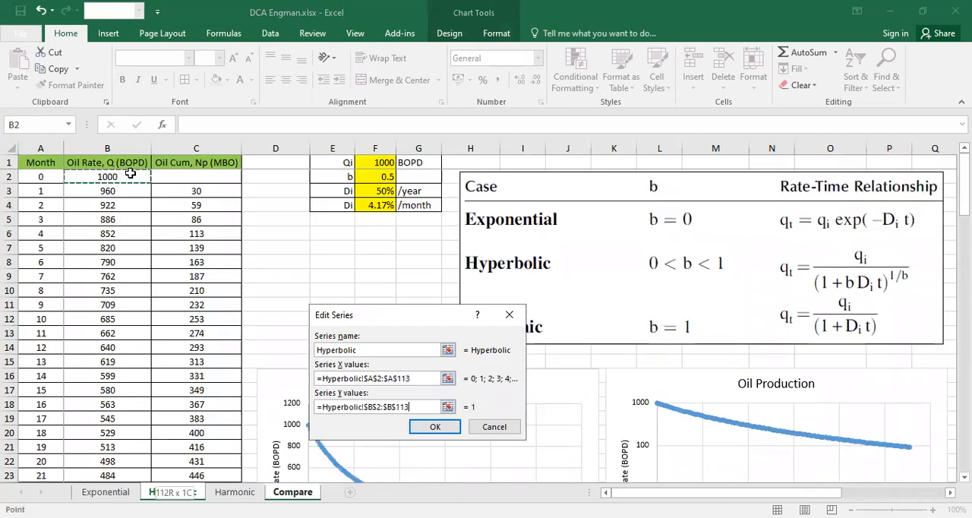
{"action": "key", "text": "ctrl+shift+Down"}
{"action": "left_click", "coordinate": [440, 430]}
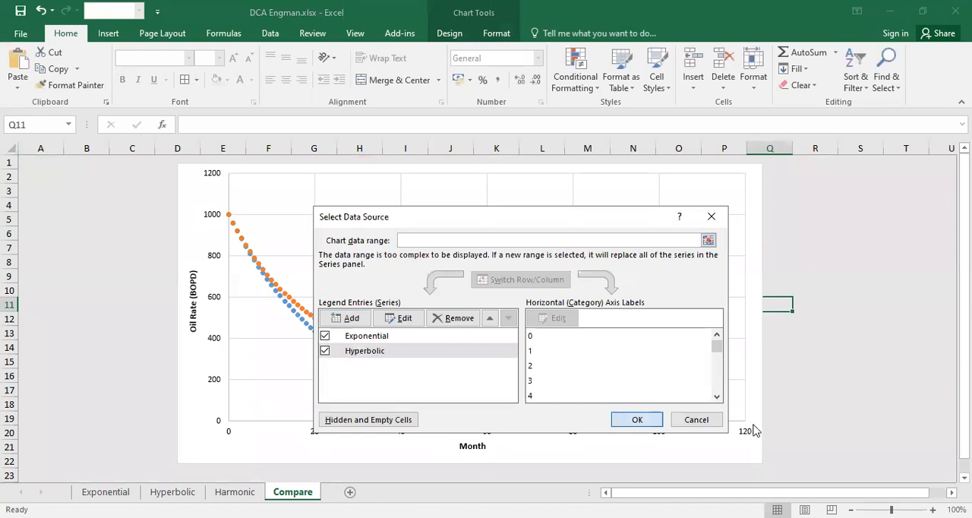
{"action": "key", "text": "Return"}
{"action": "left_click", "coordinate": [815, 403]}
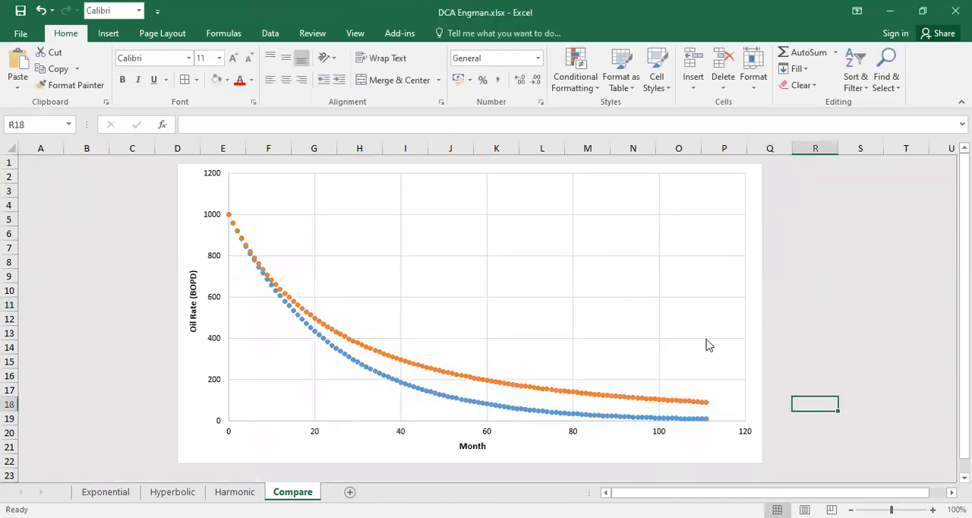
- Add a legend to the comparison chart
{"action": "left_click", "coordinate": [758, 168]}
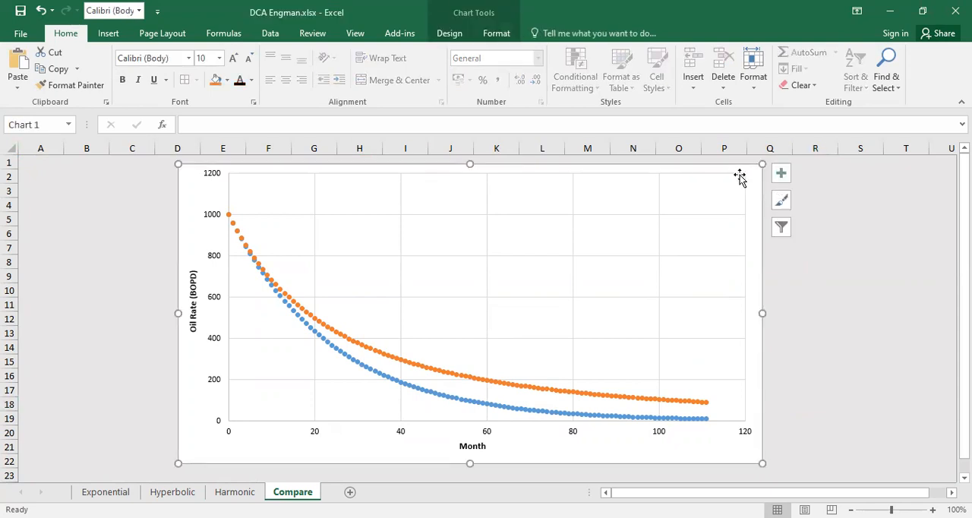
{"action": "left_click", "coordinate": [785, 179]}
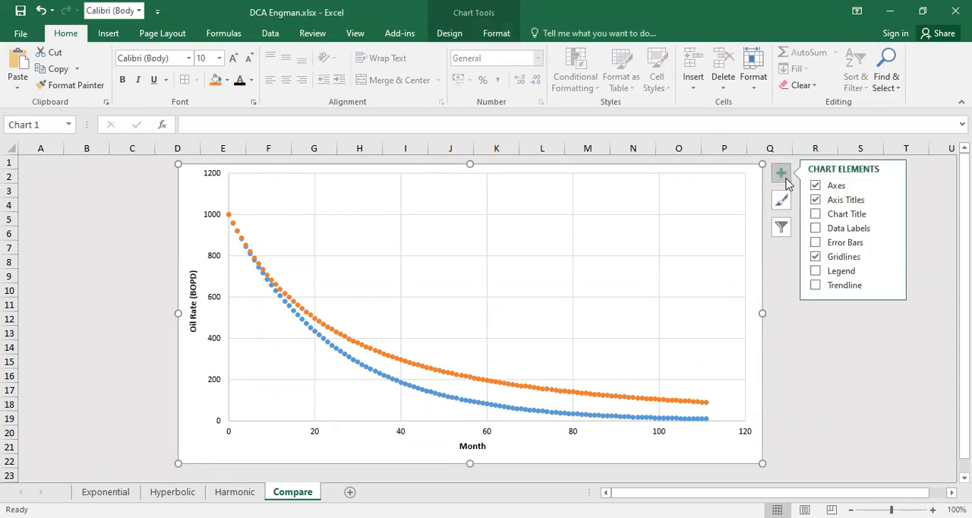
{"action": "left_click", "coordinate": [816, 273]}
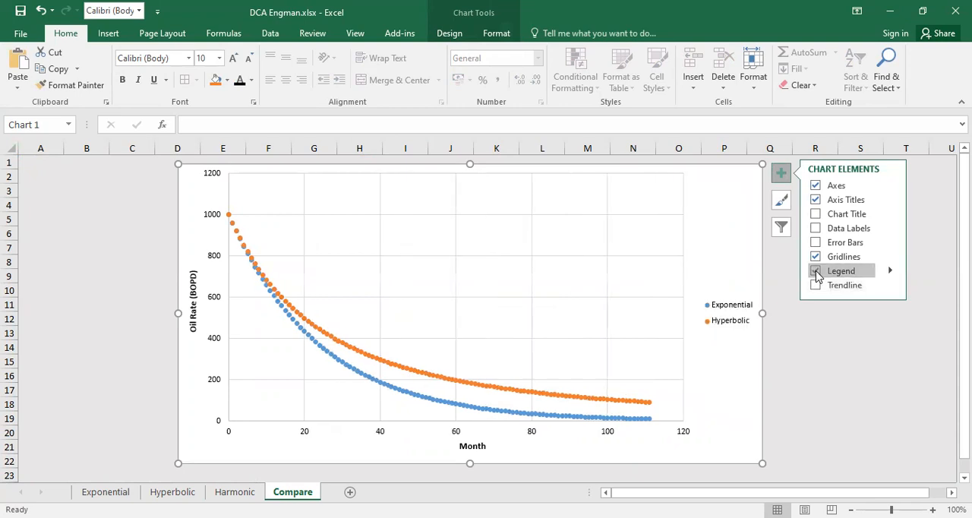
{"action": "left_click", "coordinate": [860, 332]}
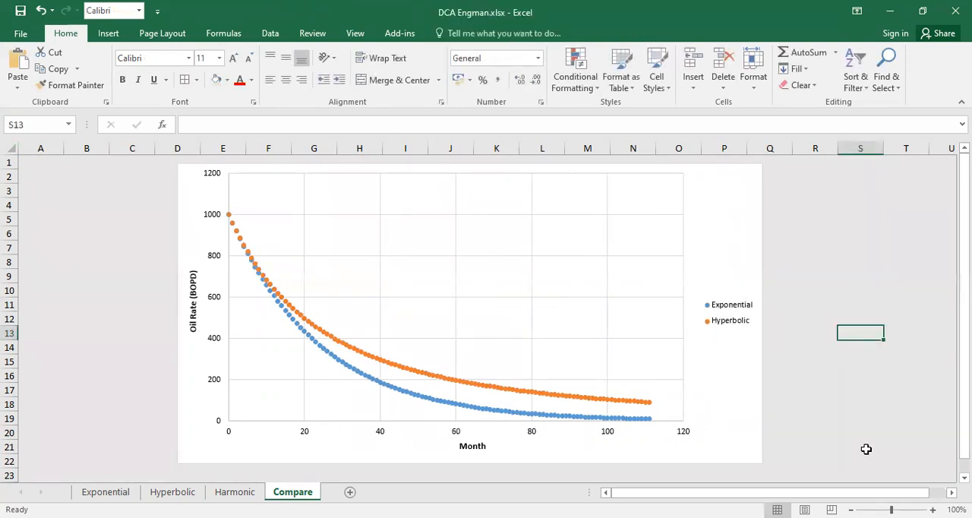
- Add a series named Harmonic to the chart, with its X values taken from A2:A113 on the Harmonic sheet
{"action": "right_click", "coordinate": [476, 272]}
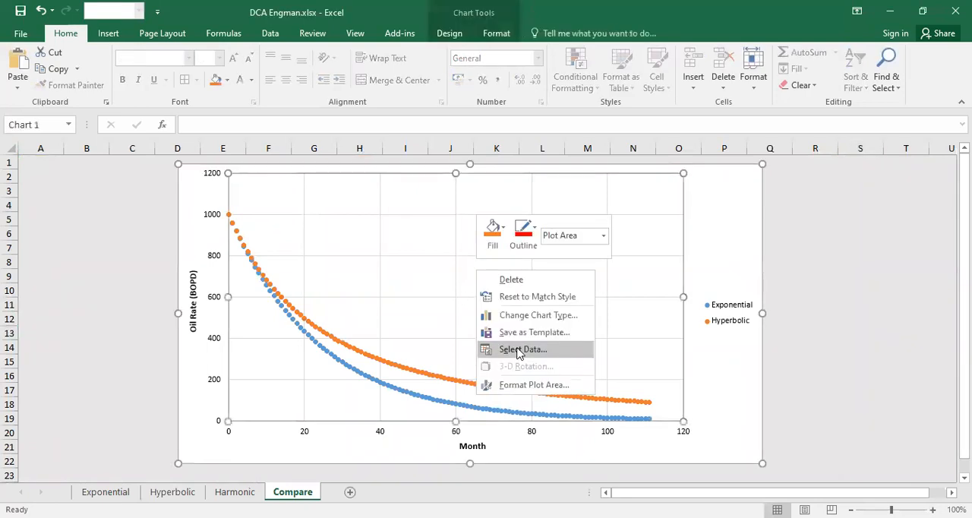
{"action": "left_click", "coordinate": [519, 351]}
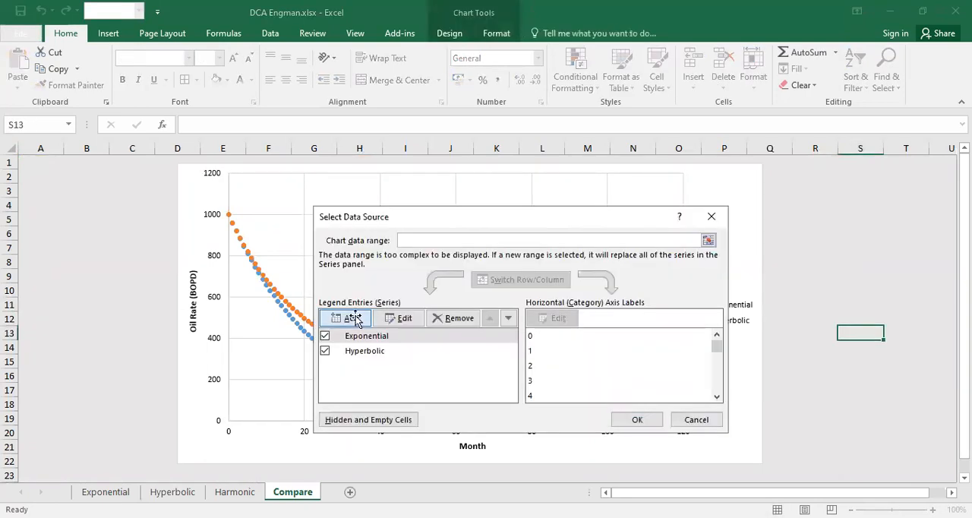
{"action": "left_click", "coordinate": [356, 319]}
{"action": "type", "text": "Harmo"}
{"action": "key", "text": "Tab"}
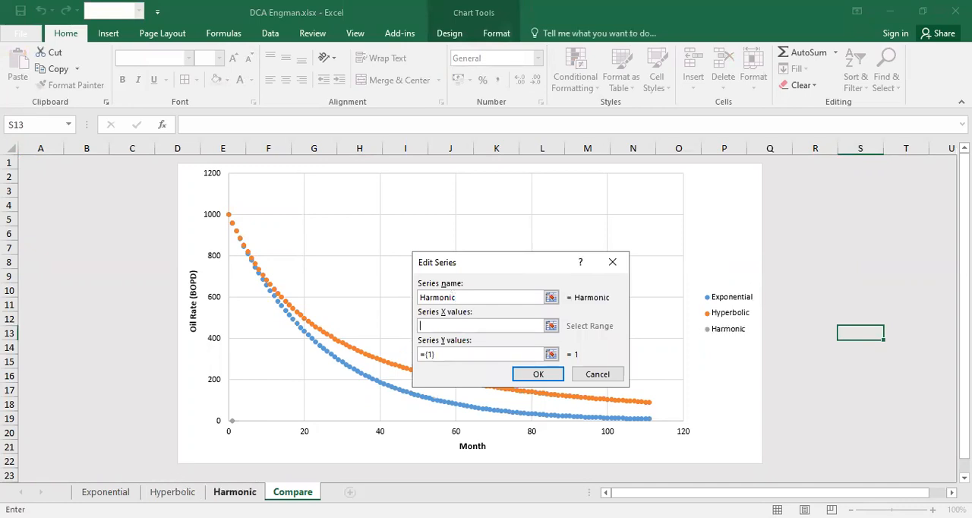
{"action": "left_click", "coordinate": [234, 492]}
{"action": "left_click", "coordinate": [50, 175]}
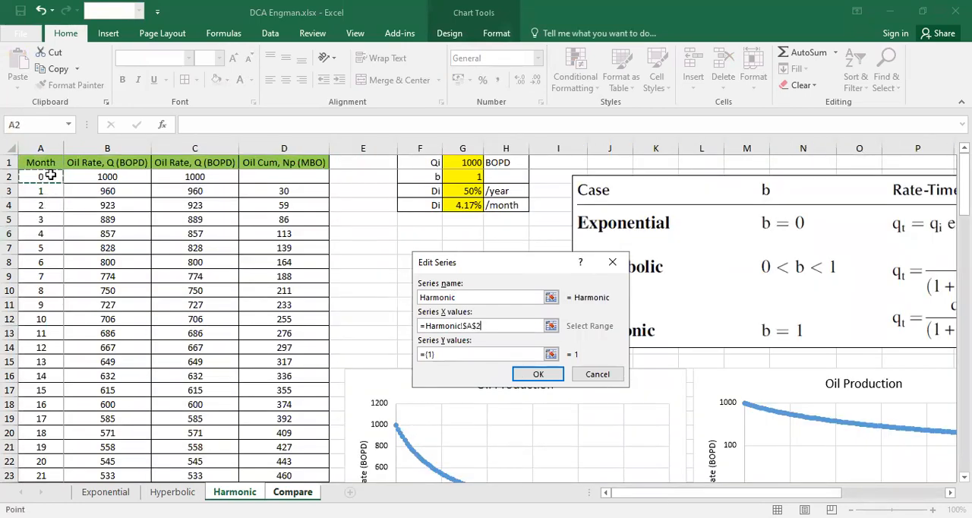
{"action": "key", "text": "ctrl+shift+Down"}
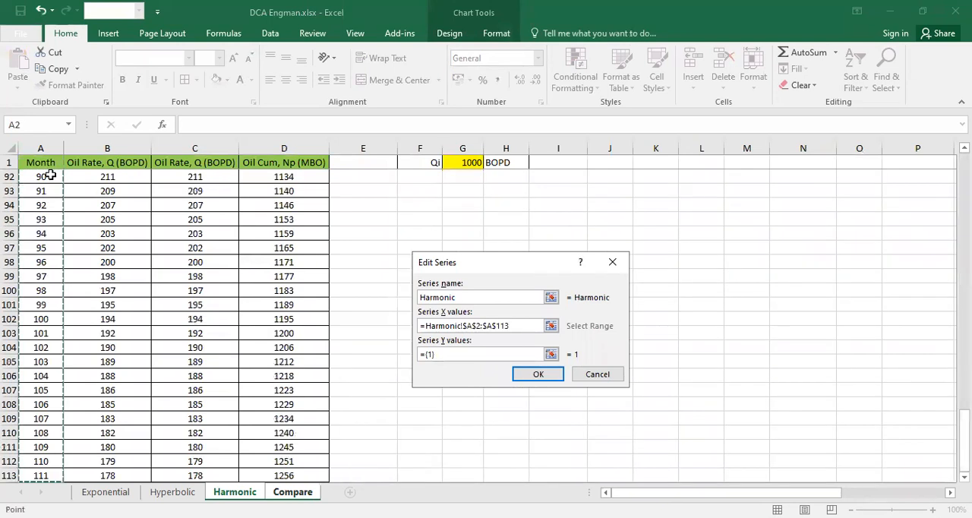
- Set the Harmonic series' Y values to B2:B113 on the Harmonic sheet and apply the data source changes
{"action": "key", "text": "Tab"}
{"action": "key", "text": "BackSpace"}
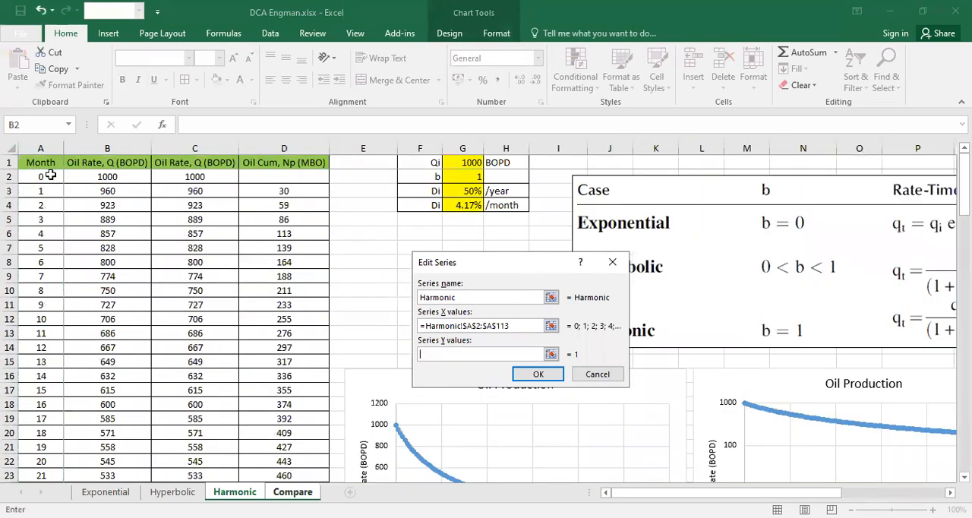
{"action": "left_click", "coordinate": [129, 177]}
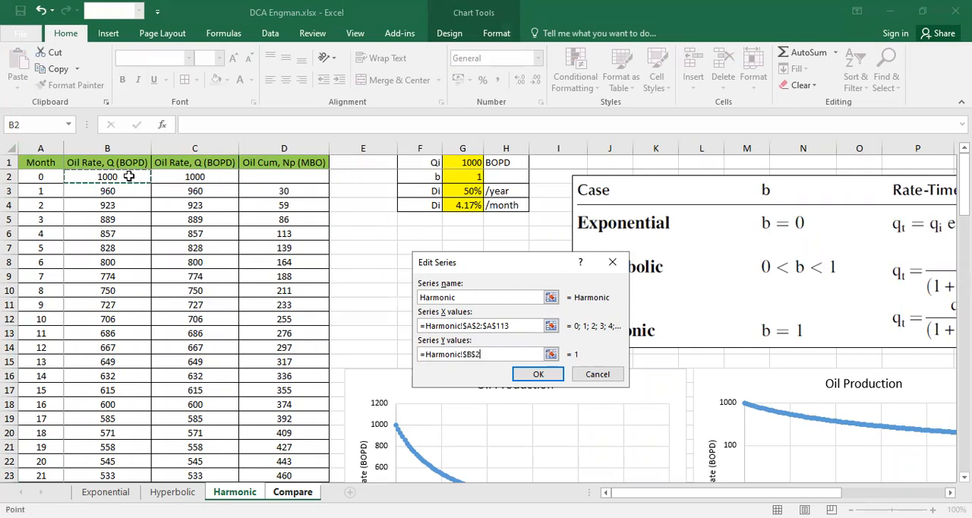
{"action": "key", "text": "ctrl+shift+Down"}
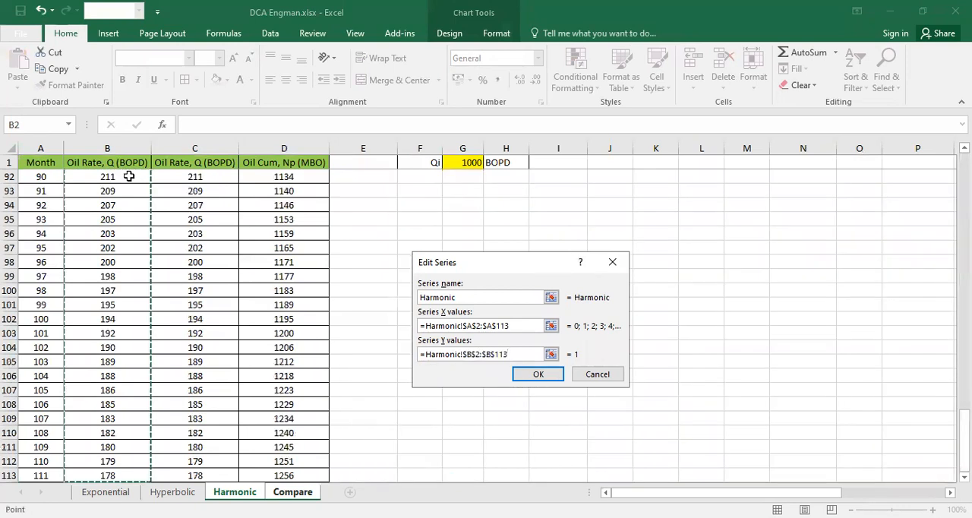
{"action": "left_click", "coordinate": [536, 374]}
{"action": "left_click", "coordinate": [645, 423]}
{"action": "left_click", "coordinate": [810, 405]}
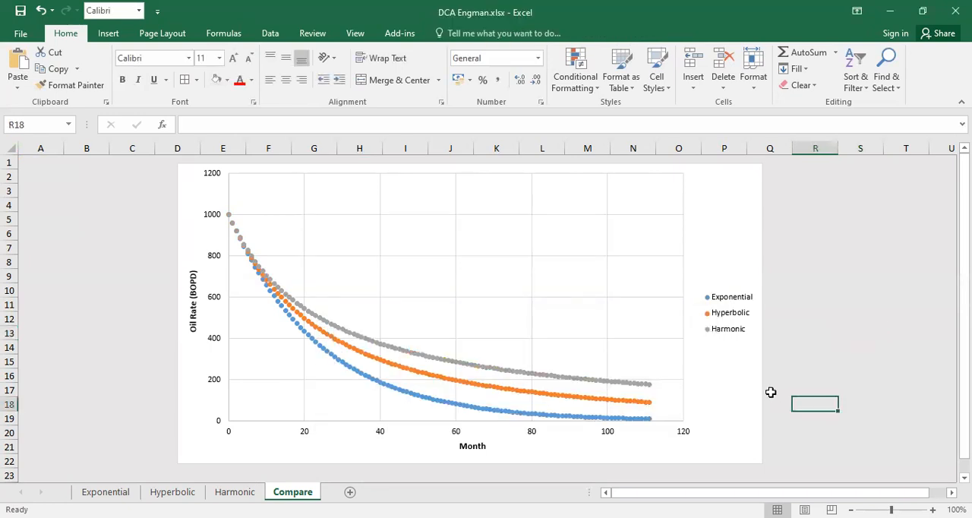
- Change the comparison chart's type to Scatter with Smooth Lines and close the chart formatting options
{"action": "double_click", "coordinate": [737, 208]}
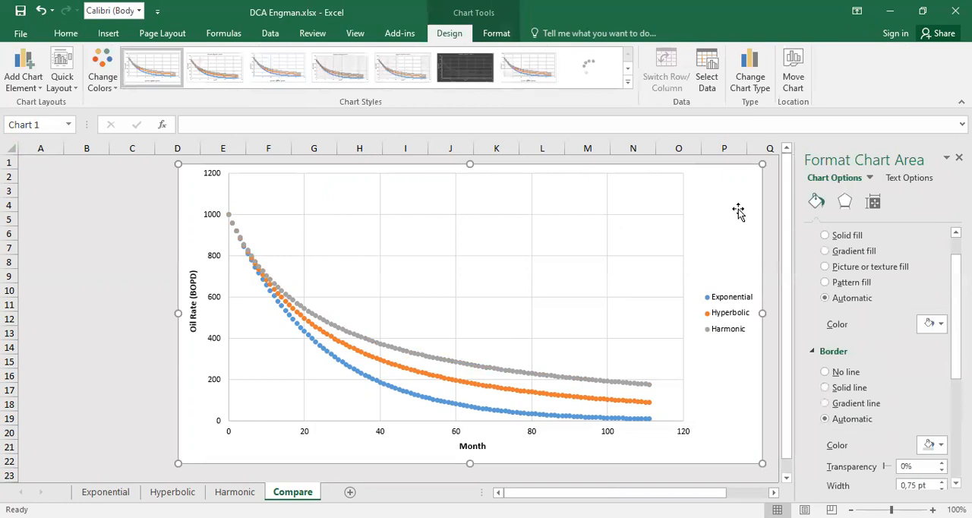
{"action": "left_click", "coordinate": [758, 91]}
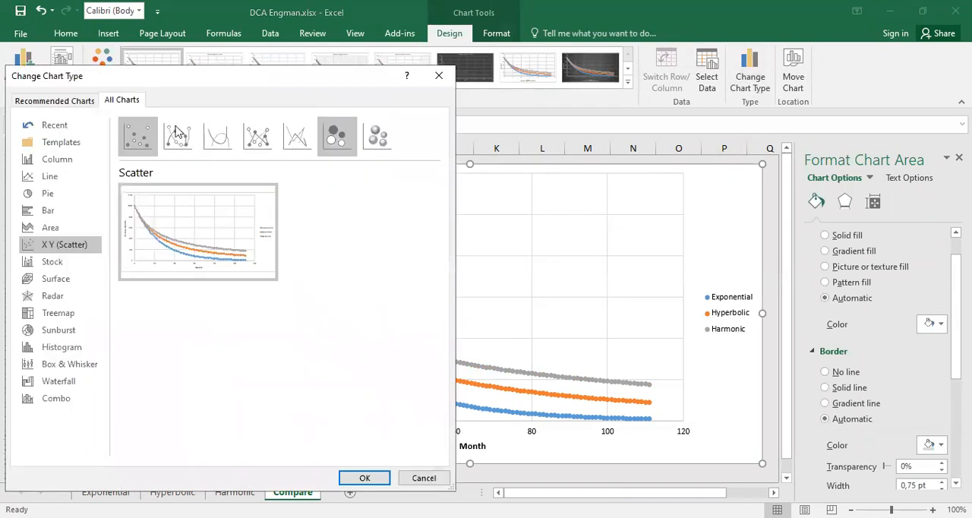
{"action": "left_click", "coordinate": [219, 145]}
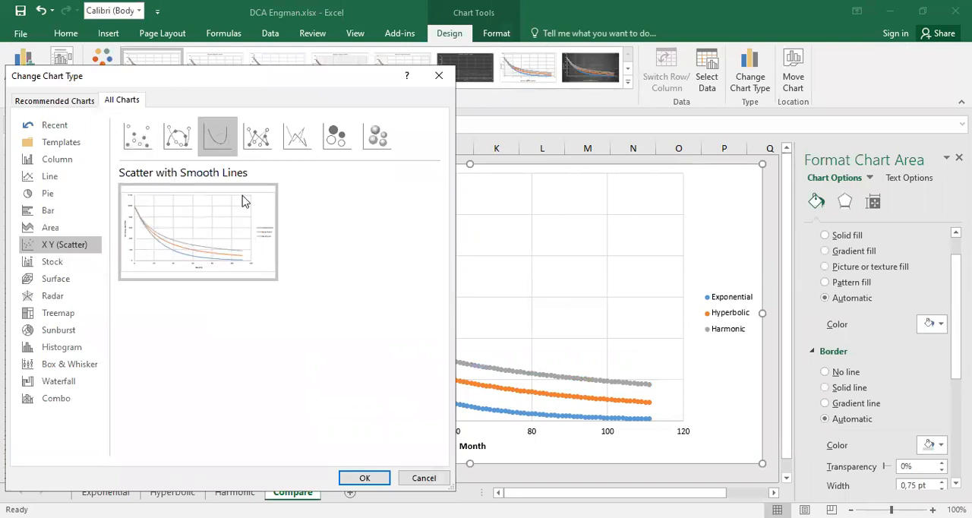
{"action": "left_click", "coordinate": [358, 478]}
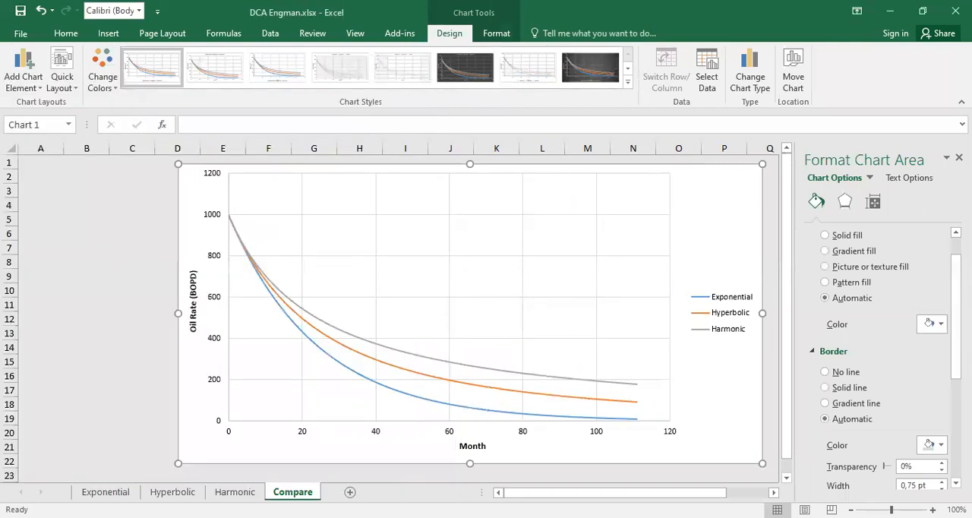
{"action": "left_click", "coordinate": [959, 157]}
{"action": "left_click", "coordinate": [900, 389]}
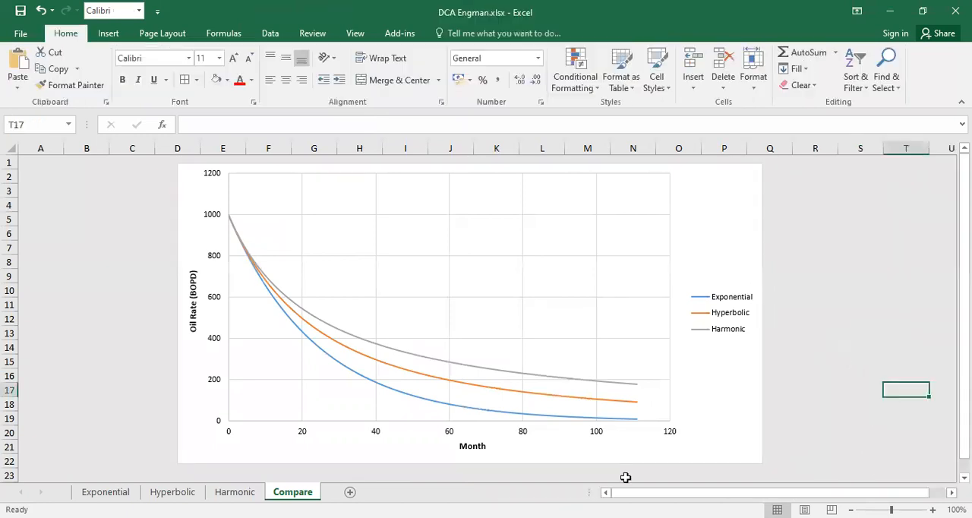
- Set the outline colour of the Exponential curve to red and of the Hyperbolic curve to green
{"action": "right_click", "coordinate": [507, 417]}
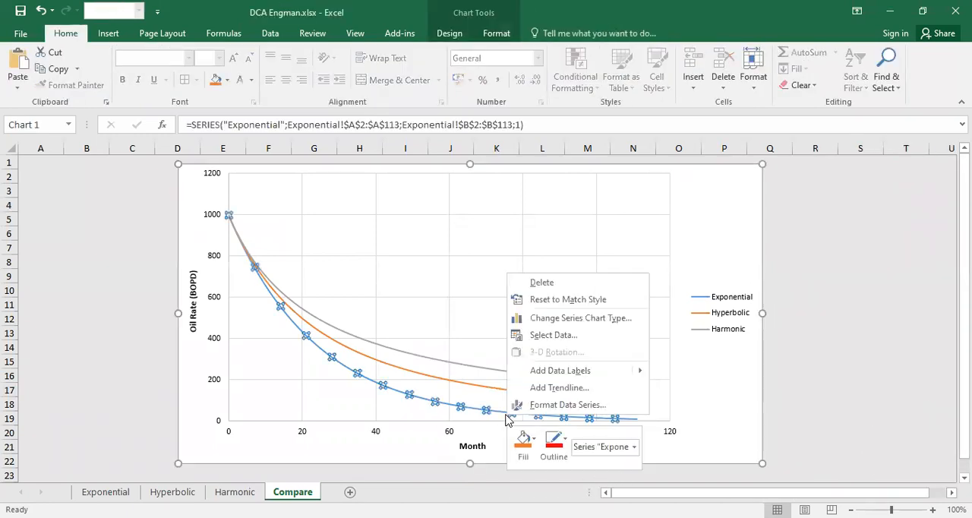
{"action": "left_click", "coordinate": [554, 454]}
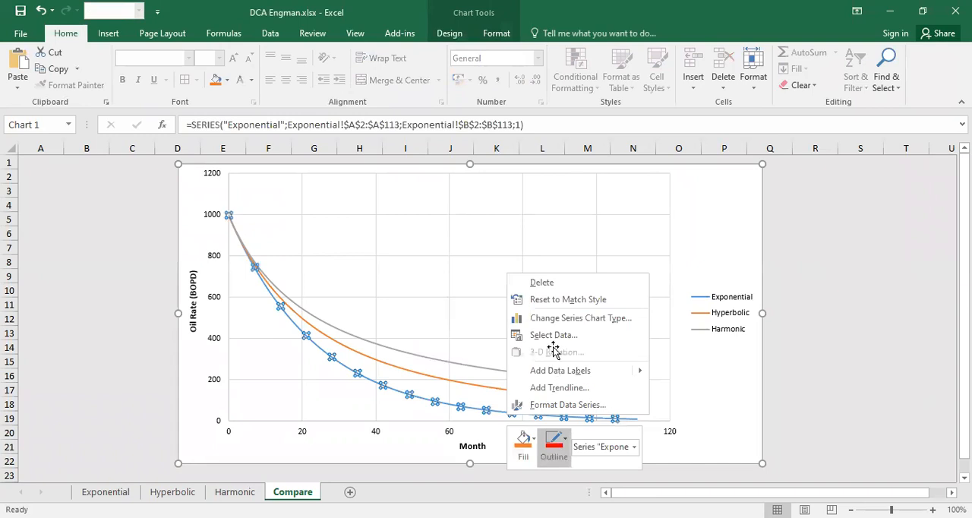
{"action": "left_click", "coordinate": [850, 375]}
{"action": "right_click", "coordinate": [591, 402]}
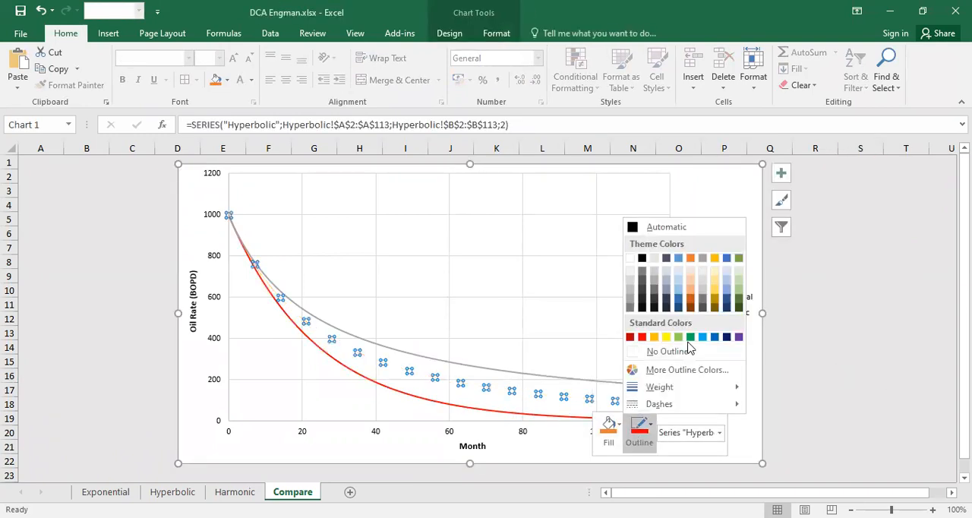
{"action": "left_click", "coordinate": [691, 338]}
{"action": "left_click", "coordinate": [877, 367]}
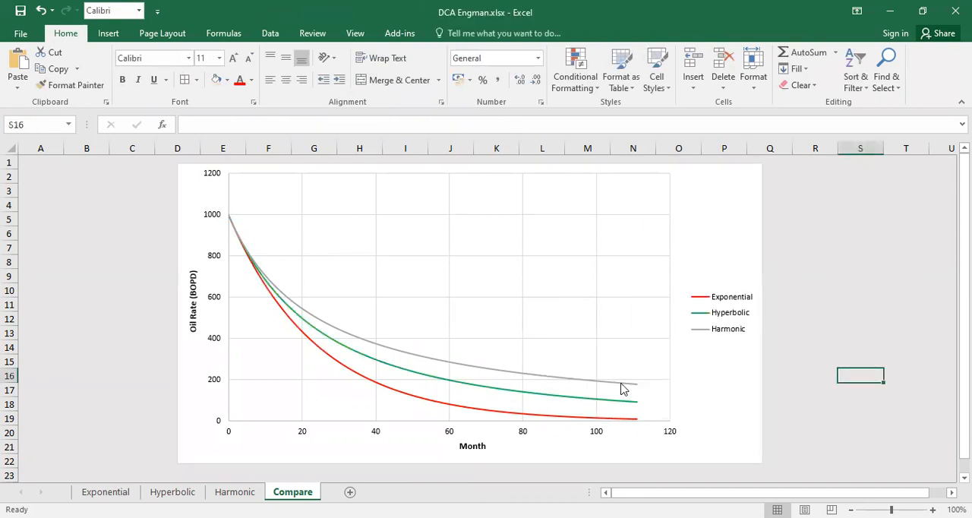
- Set the outline colour of the Harmonic curve to the standard light blue
{"action": "right_click", "coordinate": [625, 384]}
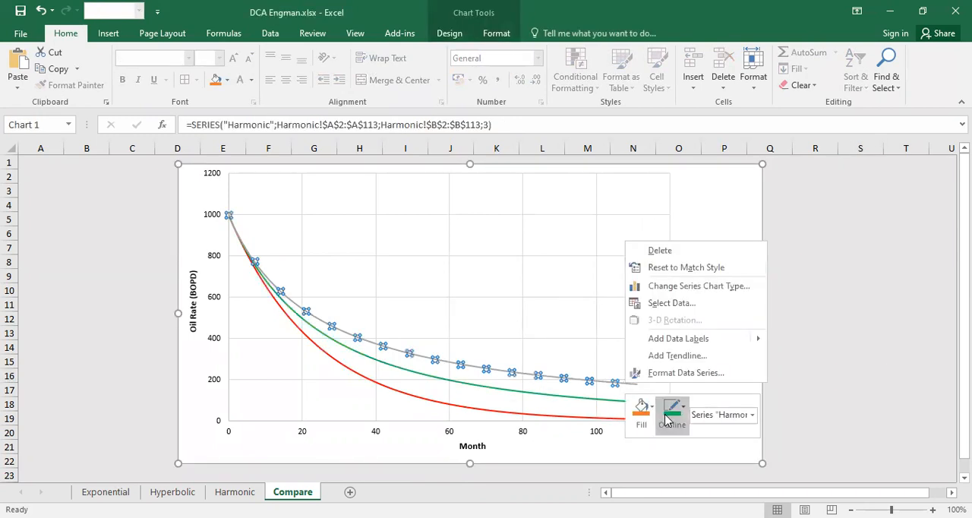
{"action": "left_click", "coordinate": [740, 321]}
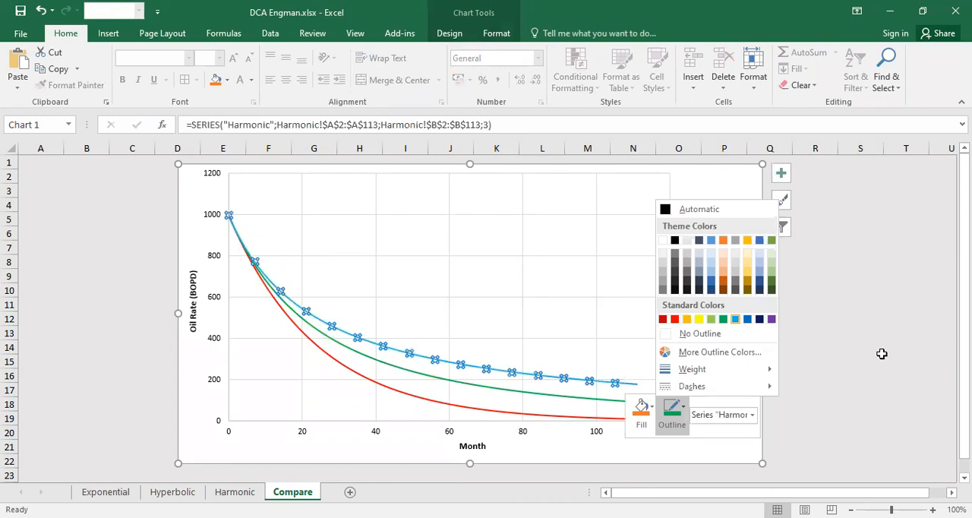
{"action": "left_click", "coordinate": [879, 357]}
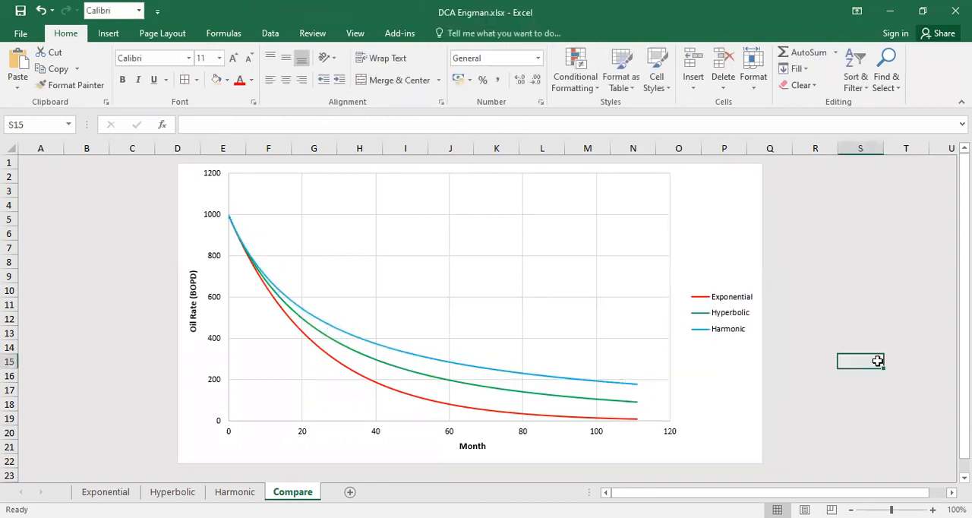
- Set the line width of the Harmonic series to 3 pt
{"action": "right_click", "coordinate": [537, 375]}
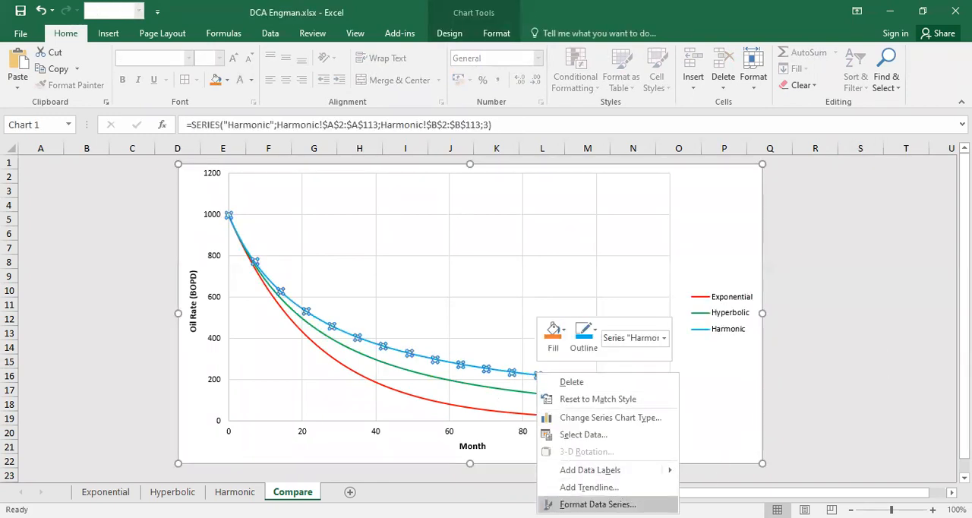
{"action": "left_click", "coordinate": [598, 505]}
{"action": "left_click", "coordinate": [816, 202]}
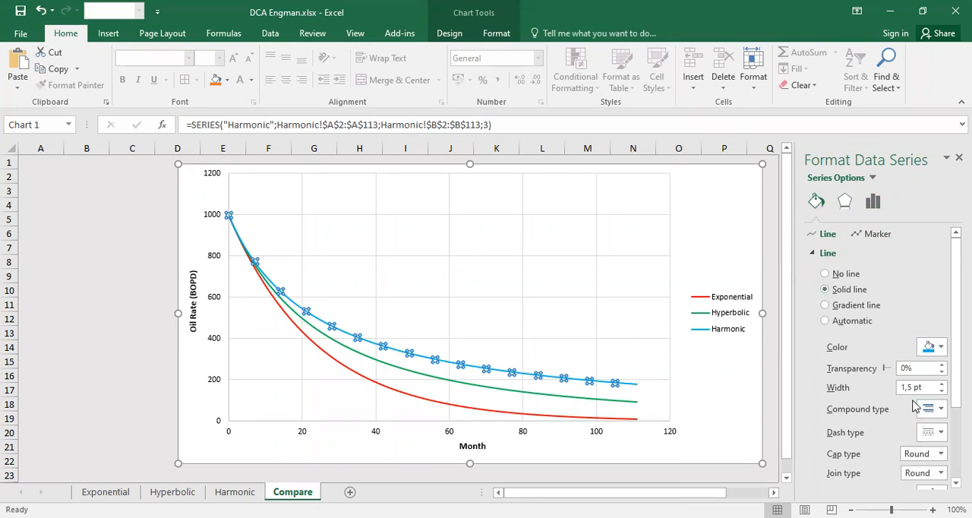
{"action": "double_click", "coordinate": [942, 385]}
{"action": "double_click", "coordinate": [942, 384]}
{"action": "double_click", "coordinate": [942, 385]}
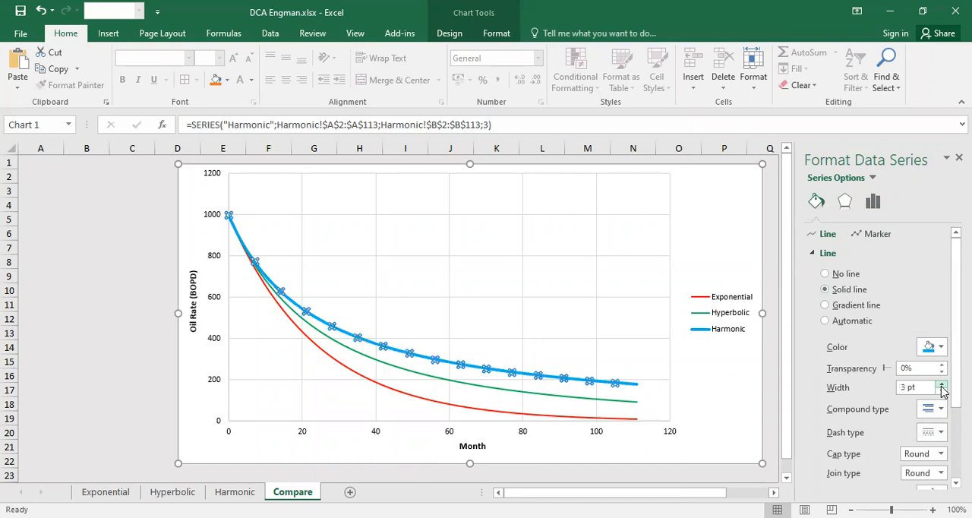
- Set the line width of the Hyperbolic series to 3 pt
{"action": "left_click", "coordinate": [557, 395]}
{"action": "left_click", "coordinate": [942, 384]}
{"action": "double_click", "coordinate": [941, 384]}
{"action": "left_click", "coordinate": [942, 384]}
{"action": "left_click", "coordinate": [942, 384]}
{"action": "left_click", "coordinate": [942, 385]}
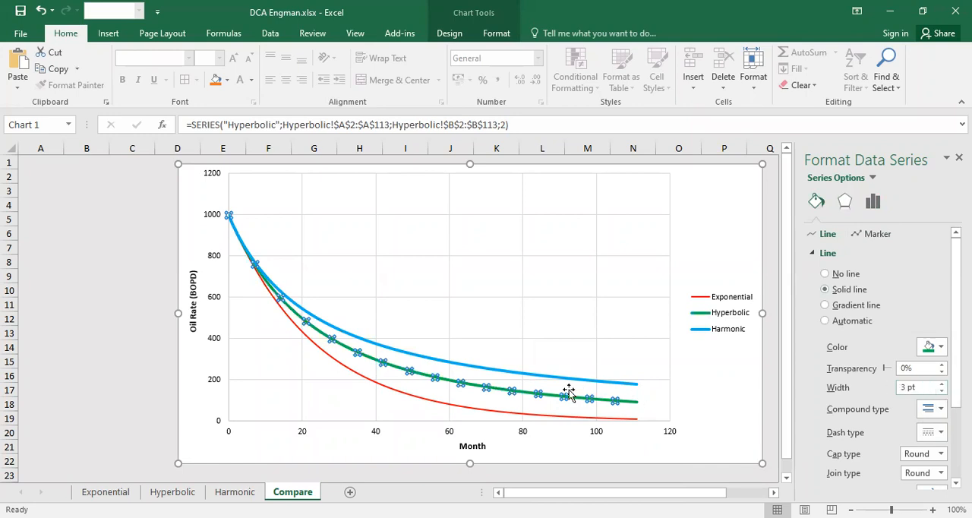
- Set the line width of the Exponential series to 3 pt
{"action": "left_click", "coordinate": [562, 415]}
{"action": "left_click", "coordinate": [941, 385]}
{"action": "left_click", "coordinate": [942, 384]}
{"action": "left_click", "coordinate": [942, 384]}
{"action": "left_click", "coordinate": [941, 384]}
{"action": "left_click", "coordinate": [942, 384]}
{"action": "left_click", "coordinate": [942, 384]}
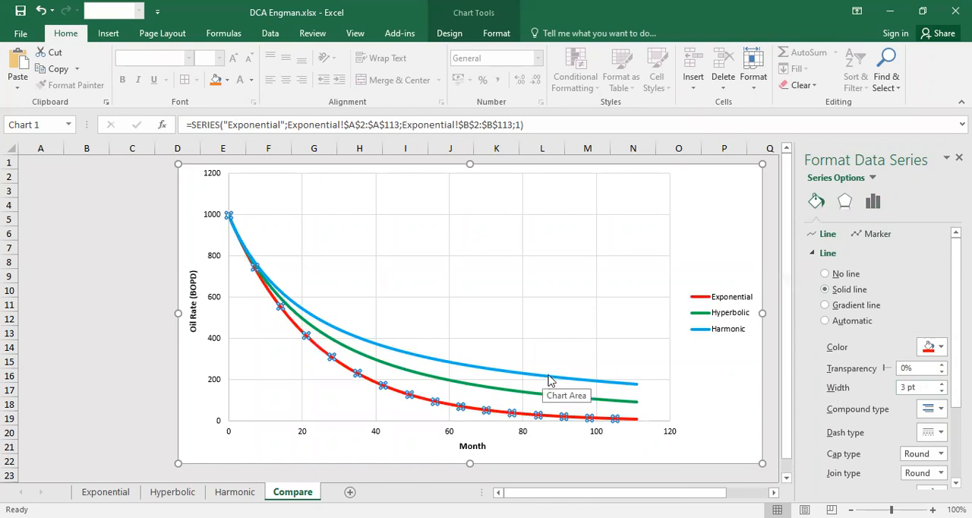
- Change the Hyperbolic series' line to the regular dashed style
{"action": "left_click", "coordinate": [531, 394]}
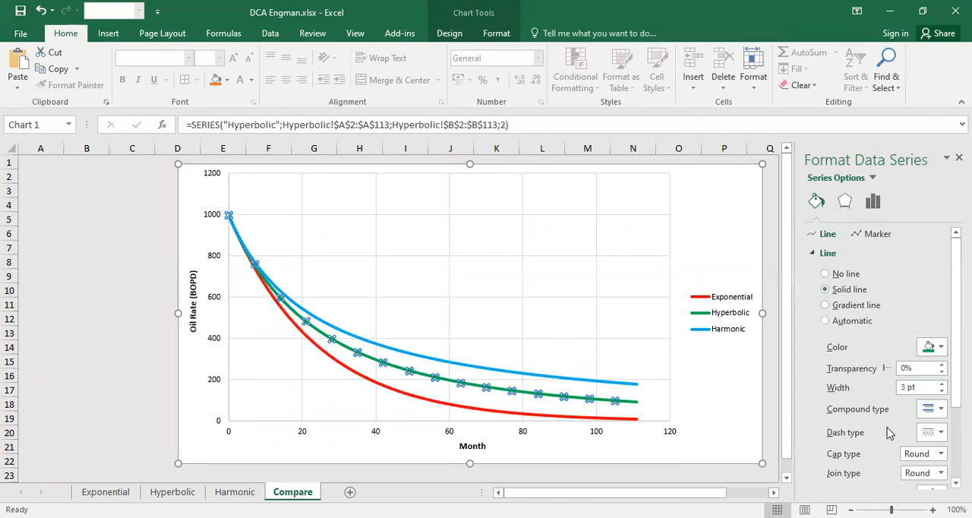
{"action": "left_click", "coordinate": [933, 434]}
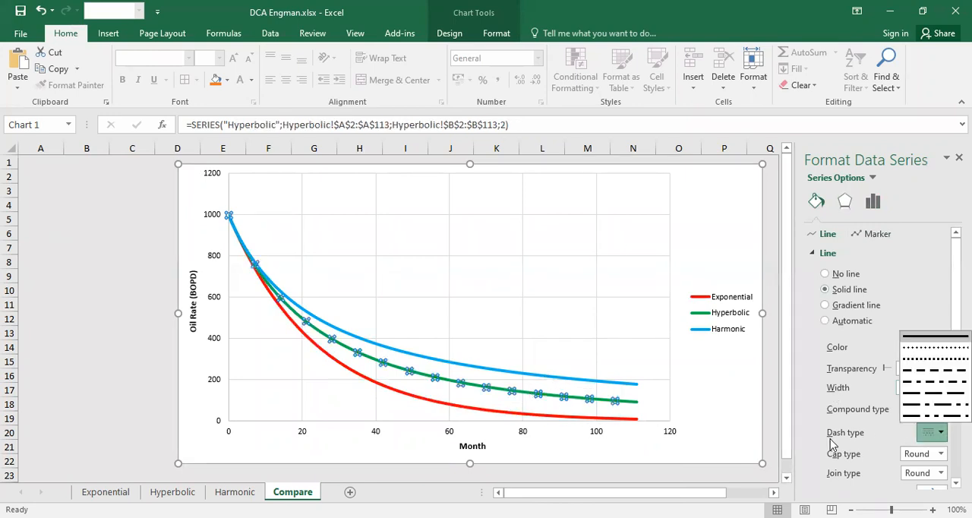
{"action": "left_click", "coordinate": [928, 373]}
- Change the Harmonic series' line to the square-dot dash style and close the series formatting options
{"action": "left_click", "coordinate": [553, 417]}
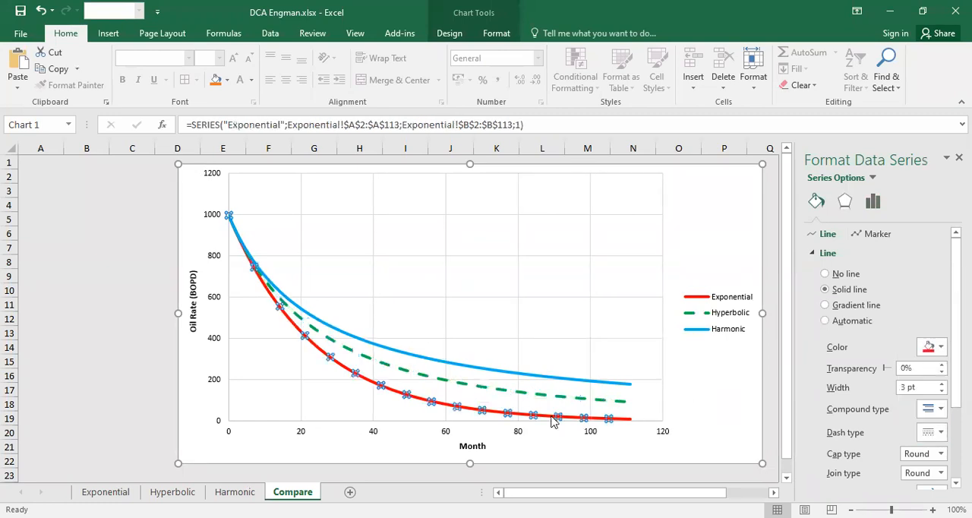
{"action": "left_click", "coordinate": [583, 381]}
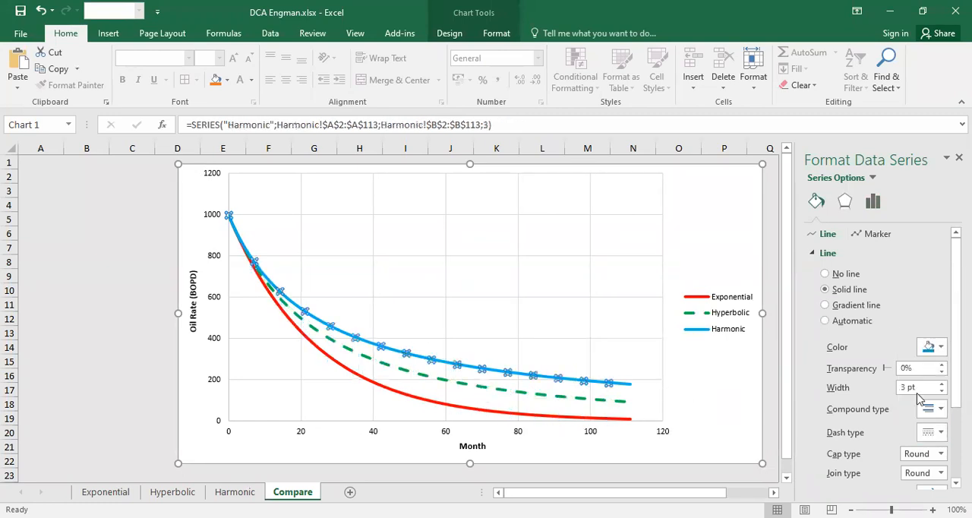
{"action": "left_click", "coordinate": [934, 433]}
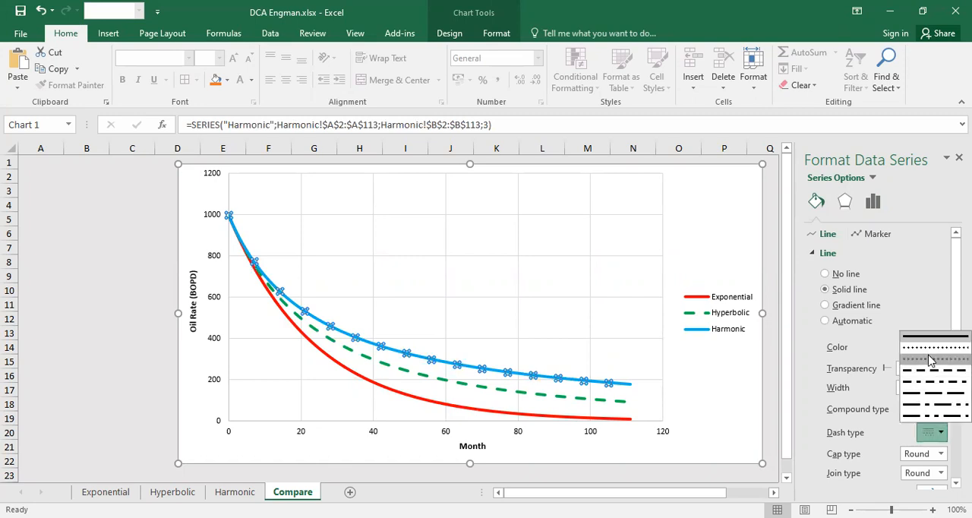
{"action": "left_click", "coordinate": [931, 360]}
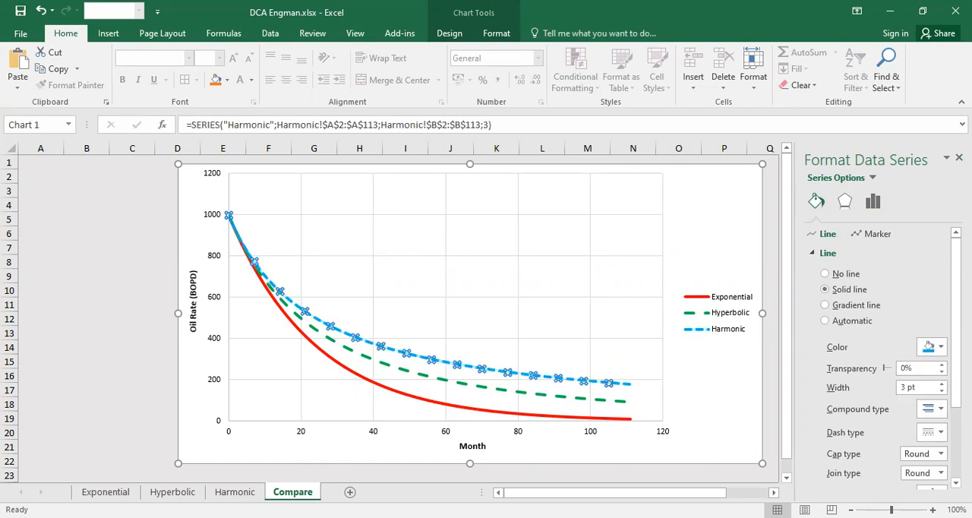
{"action": "left_click", "coordinate": [959, 157]}
{"action": "left_click", "coordinate": [861, 303]}
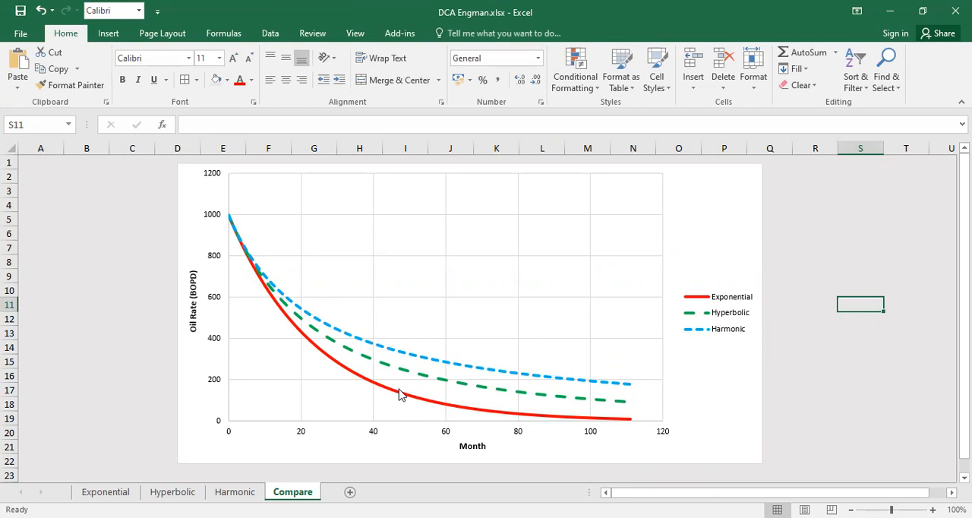
- Set the b value in cell F2 of the Hyperbolic sheet to 1
{"action": "mouse_move", "coordinate": [401, 393]}
{"action": "mouse_move", "coordinate": [615, 388]}
{"action": "left_click", "coordinate": [172, 492]}
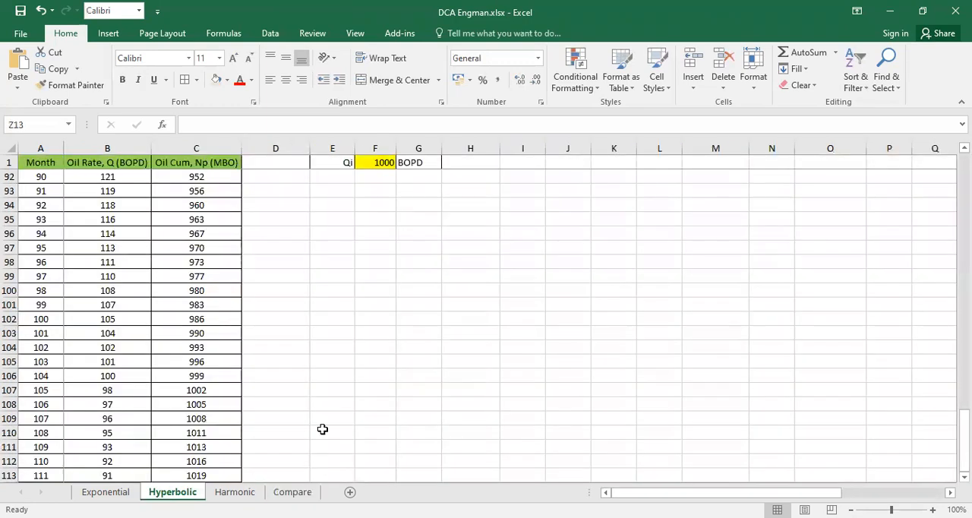
{"action": "scroll", "coordinate": [322, 429], "scroll_direction": "up", "scroll_amount": 7}
{"action": "scroll", "coordinate": [639, 457], "scroll_direction": "up", "scroll_amount": 20}
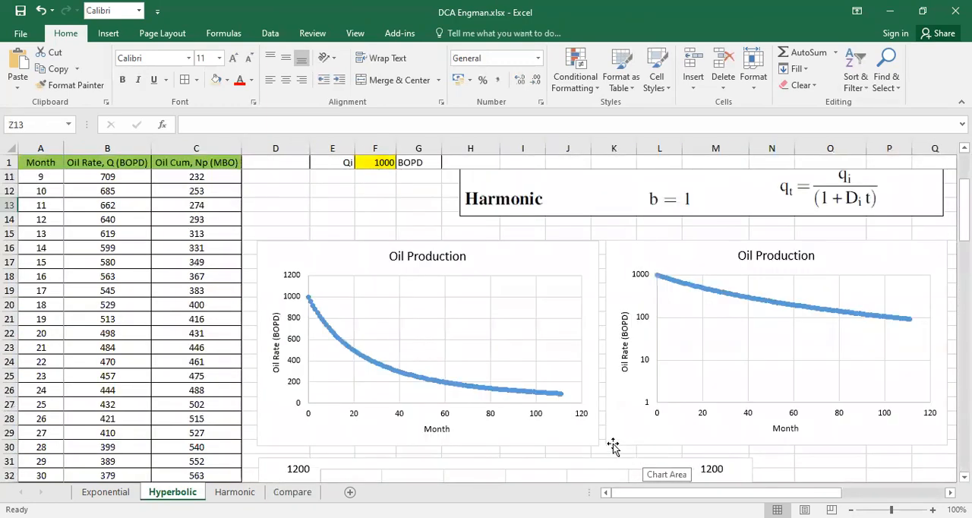
{"action": "left_click", "coordinate": [389, 177]}
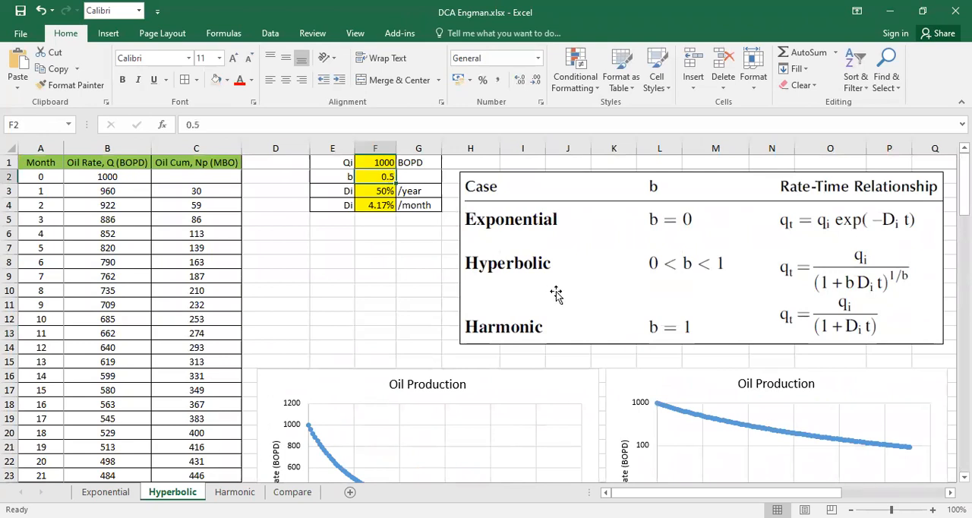
{"action": "type", "text": "1"}
{"action": "key", "text": "Return"}
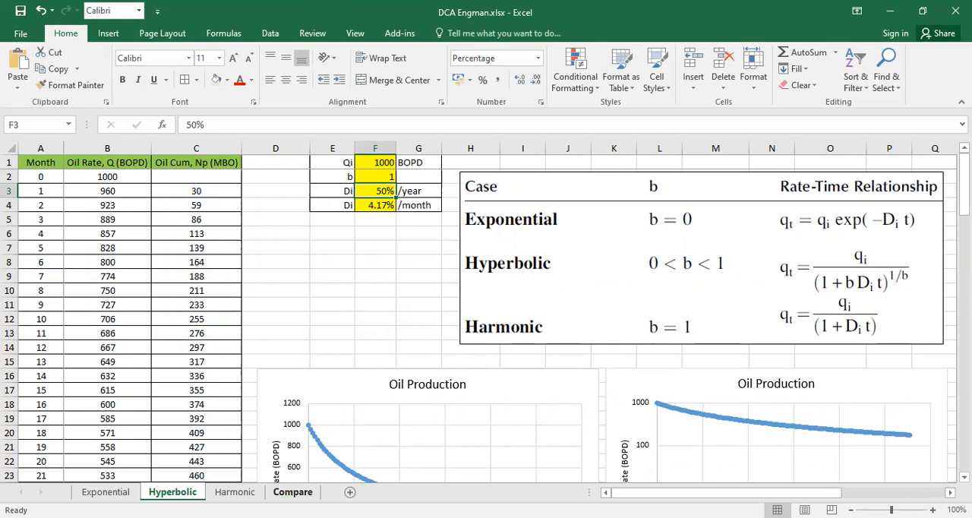
- Examine how the Hyperbolic and Harmonic curves compare in the Compare sheet's chart, and return to the Hyperbolic sheet
{"action": "left_click", "coordinate": [292, 492]}
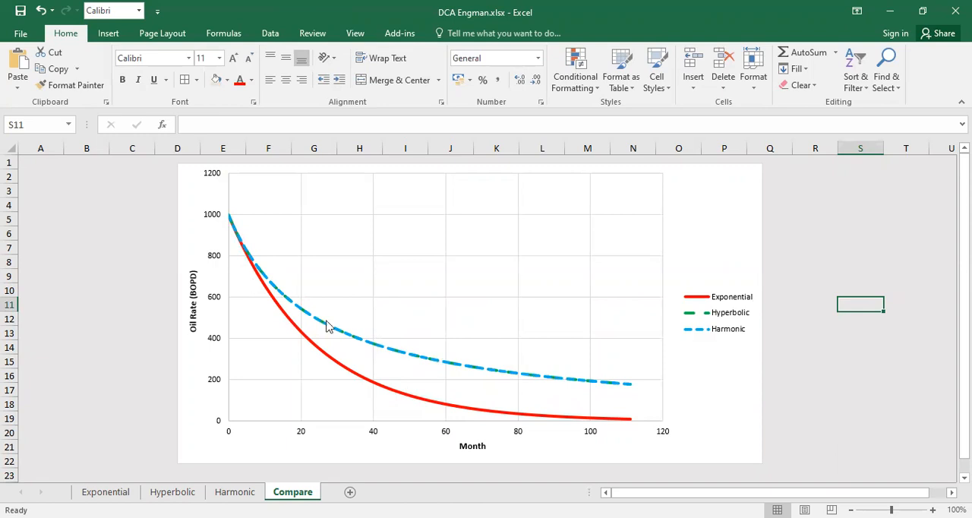
{"action": "mouse_move", "coordinate": [619, 390]}
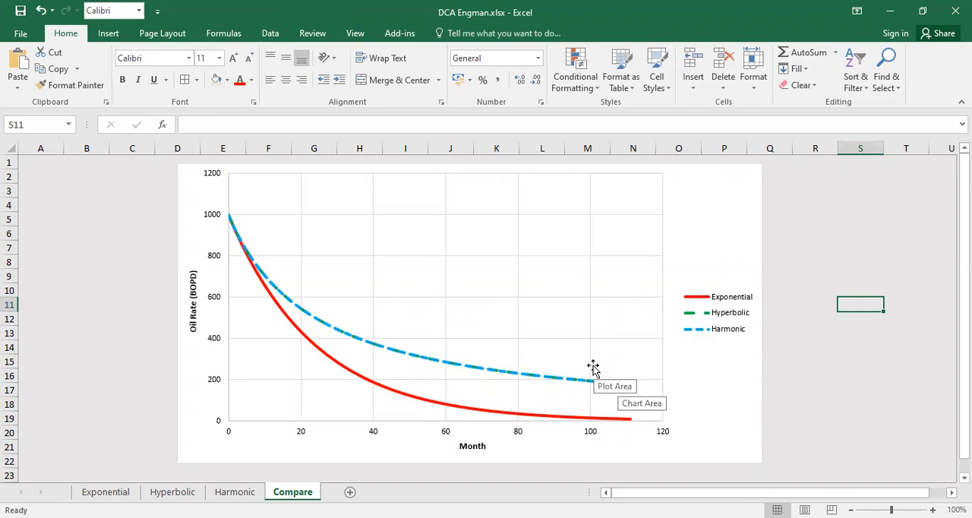
{"action": "left_click", "coordinate": [173, 492]}
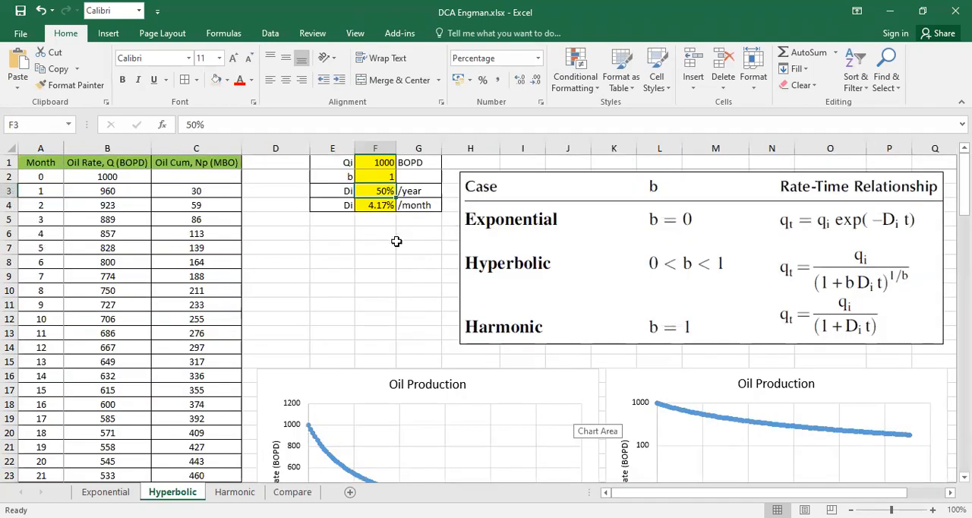
- Try a b value of 0 in cell F2 of the Hyperbolic sheet
{"action": "left_click", "coordinate": [382, 177]}
{"action": "type", "text": "0"}
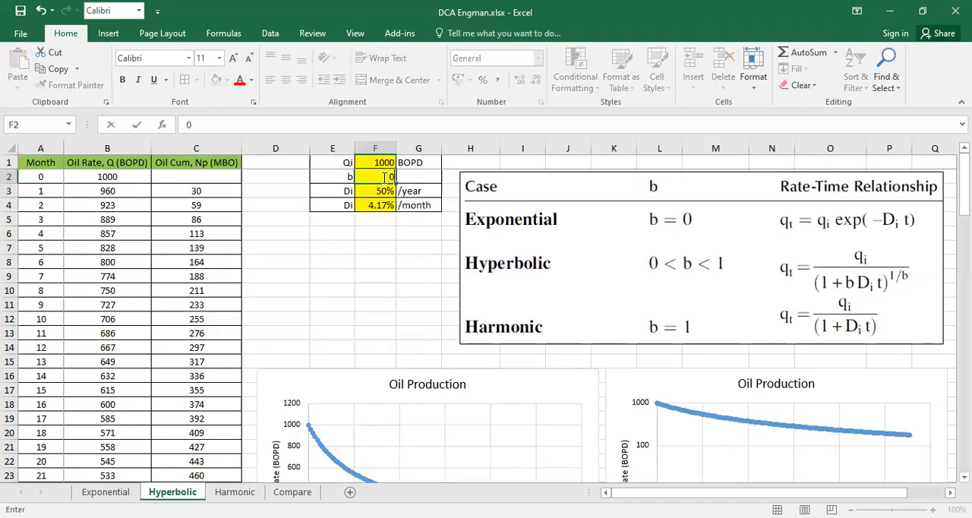
{"action": "key", "text": "Return"}
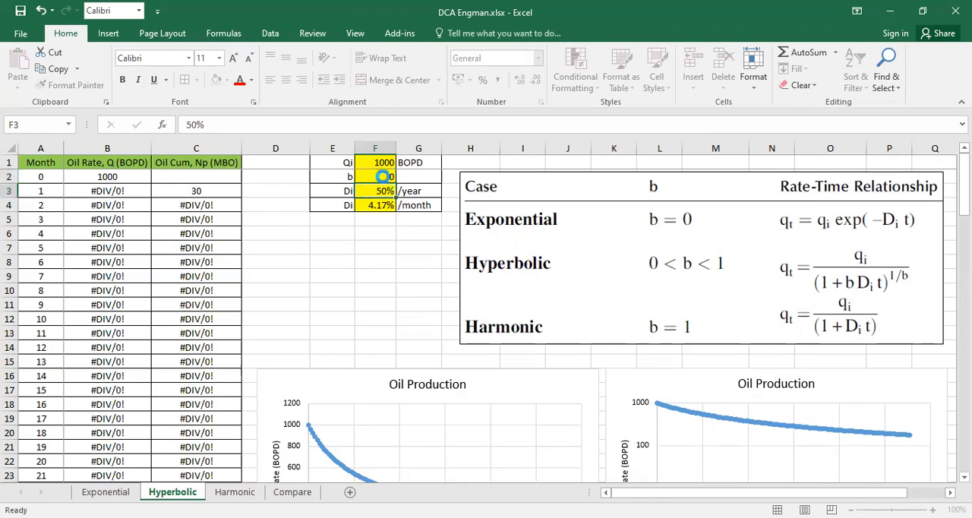
{"action": "left_click", "coordinate": [492, 306]}
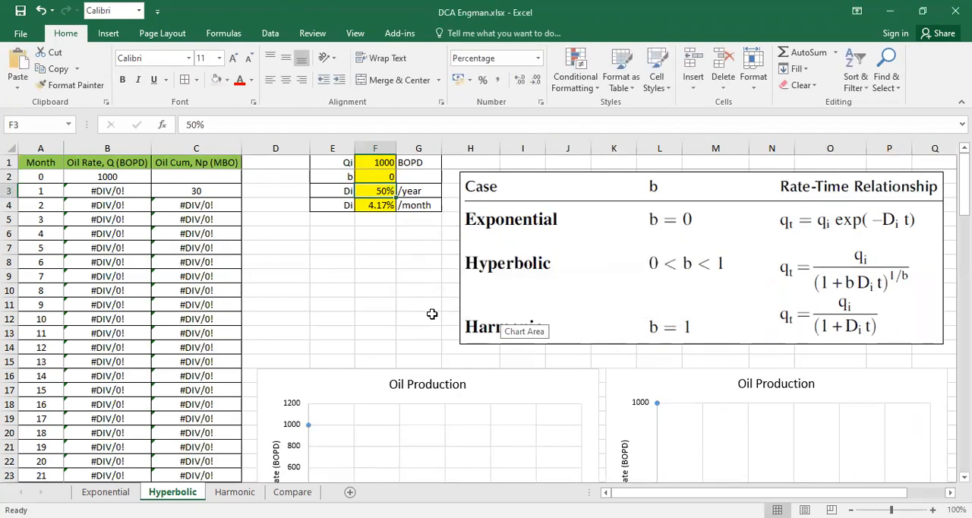
- Inspect the oil rate formula in cell B3 against the hyperbolic rate-time equation, leaving the formula as it is
{"action": "left_click", "coordinate": [88, 193]}
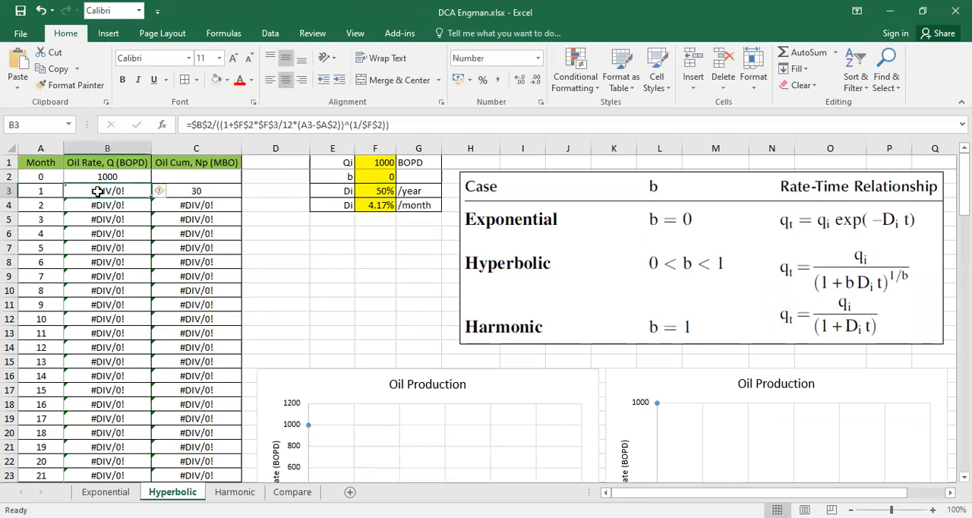
{"action": "double_click", "coordinate": [118, 190]}
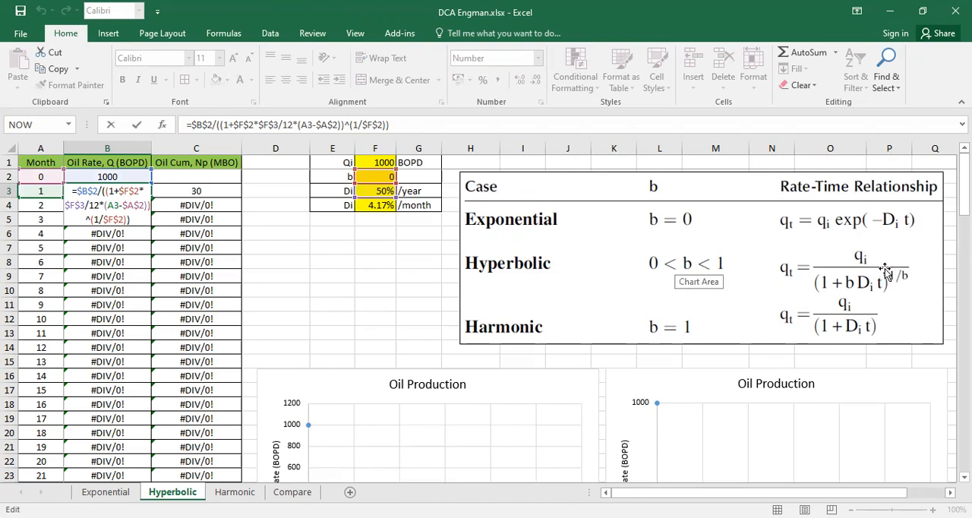
{"action": "key", "text": "Return"}
- Set the b value in cell F2 to 0.0000001 and compare the Hyperbolic and Exponential curves in the Compare sheet's chart
{"action": "key", "text": "Up"}
{"action": "key", "text": "Right"}
{"action": "key", "text": "Right"}
{"action": "key", "text": "Right"}
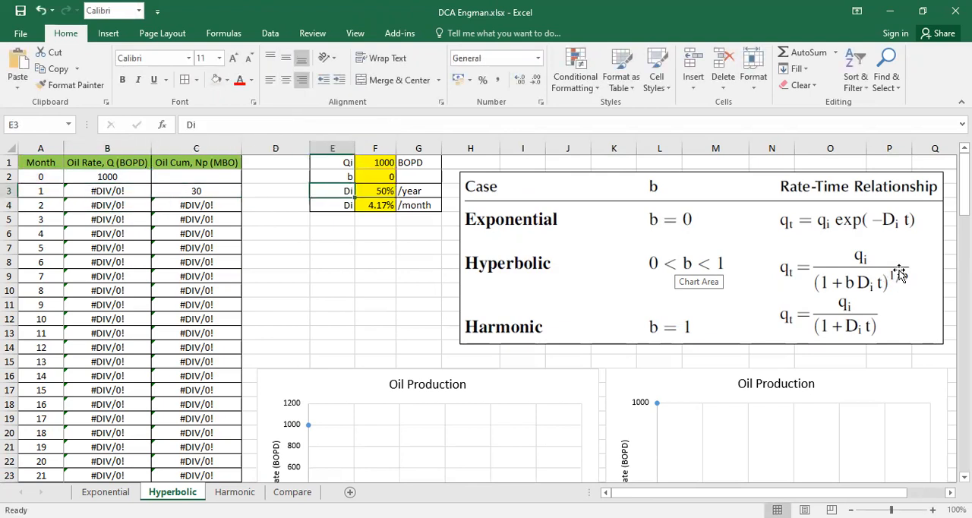
{"action": "key", "text": "Up"}
{"action": "key", "text": "Right"}
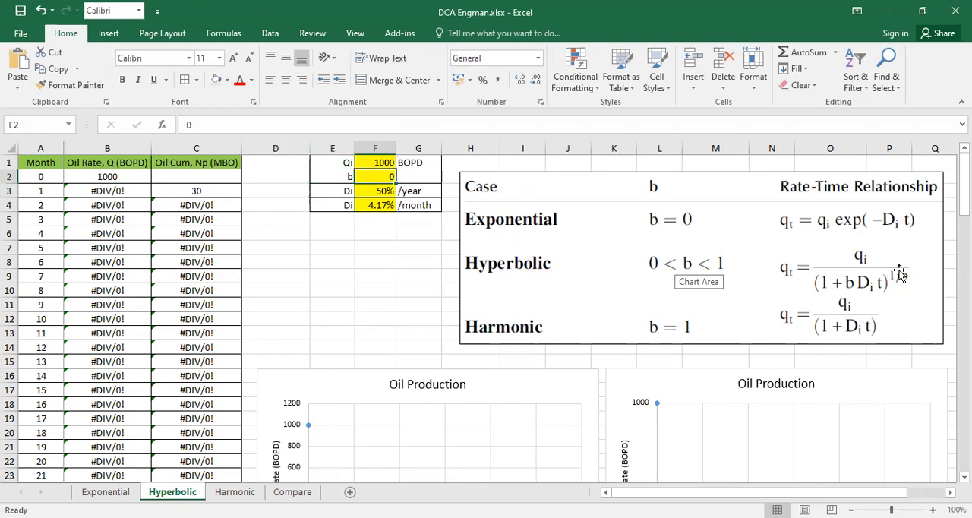
{"action": "type", "text": "0.000001"}
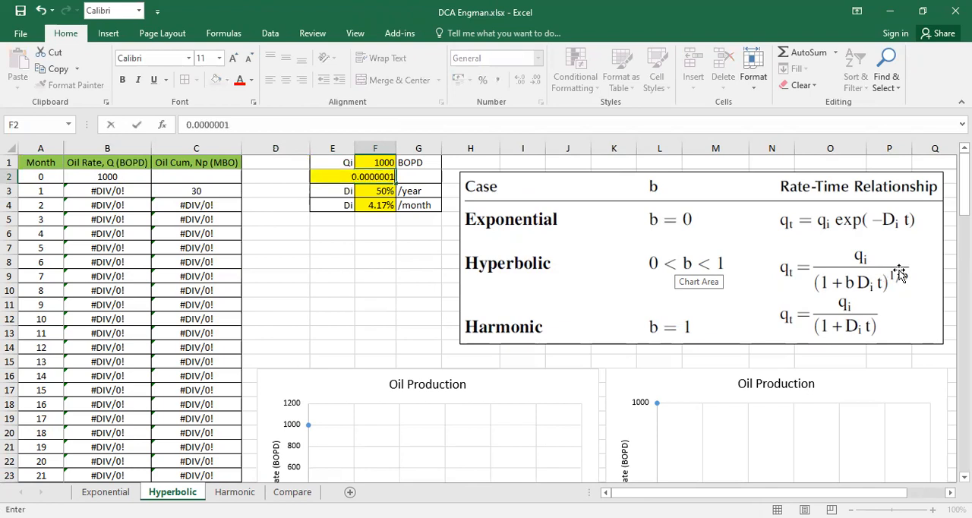
{"action": "key", "text": "Return"}
{"action": "left_click", "coordinate": [293, 492]}
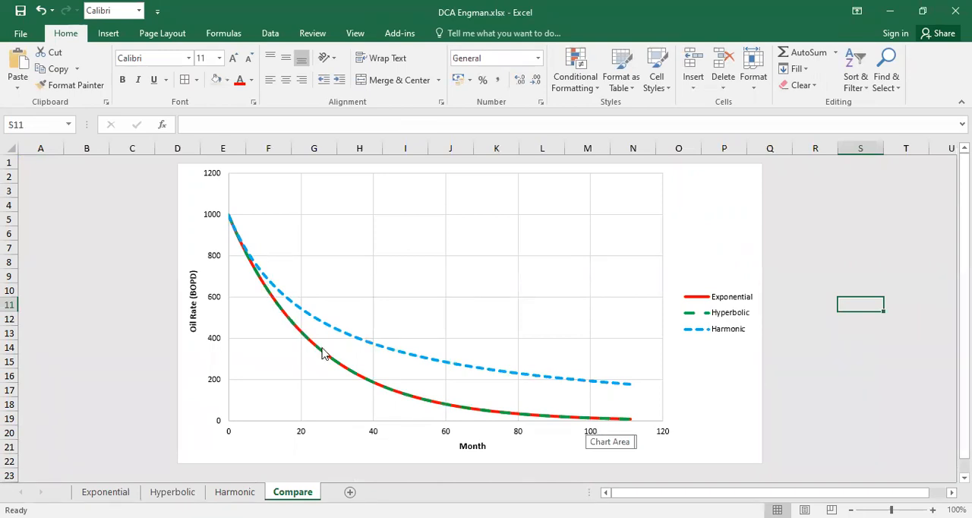
{"action": "mouse_move", "coordinate": [617, 429]}
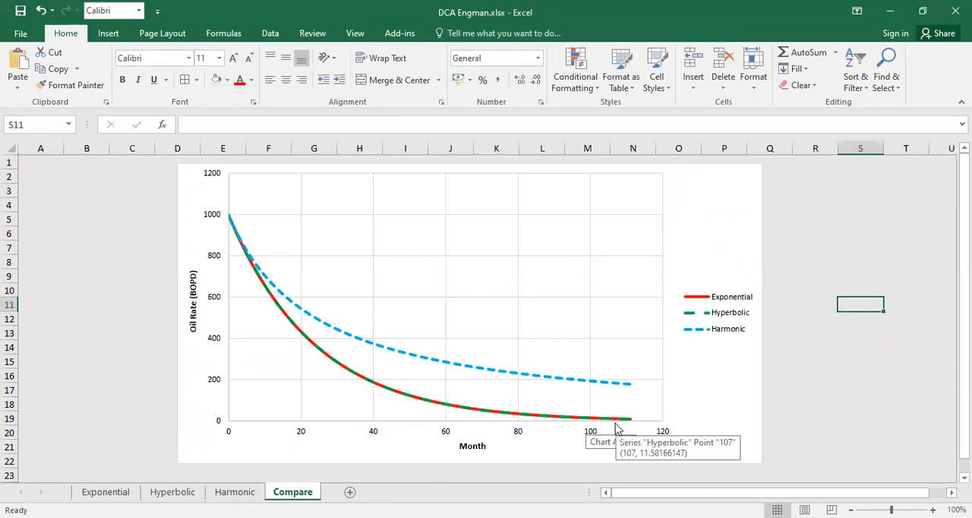